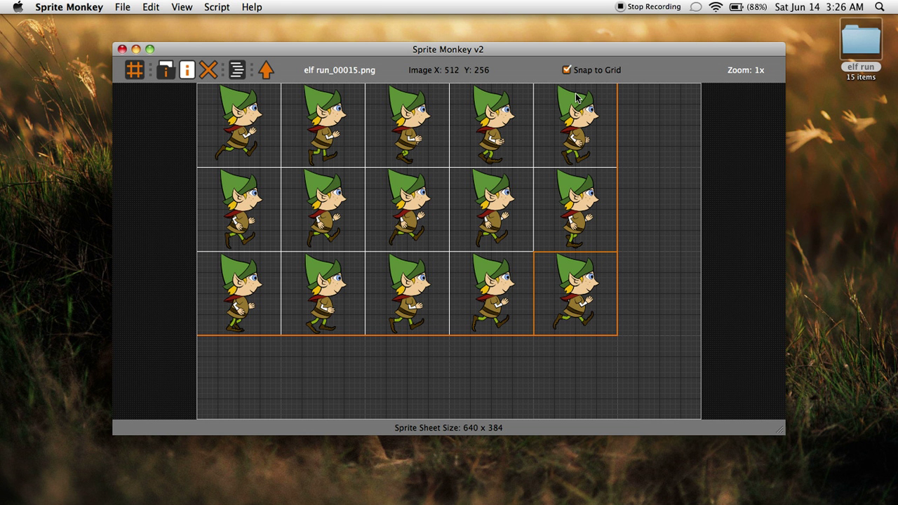
Rearrange the elf run sprites into a four-column grid.
left_click(501, 131)
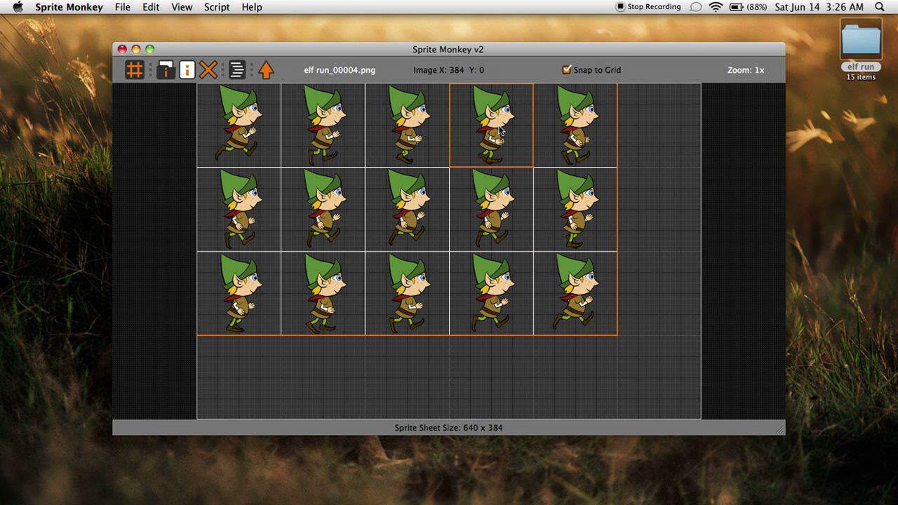
key("Left")
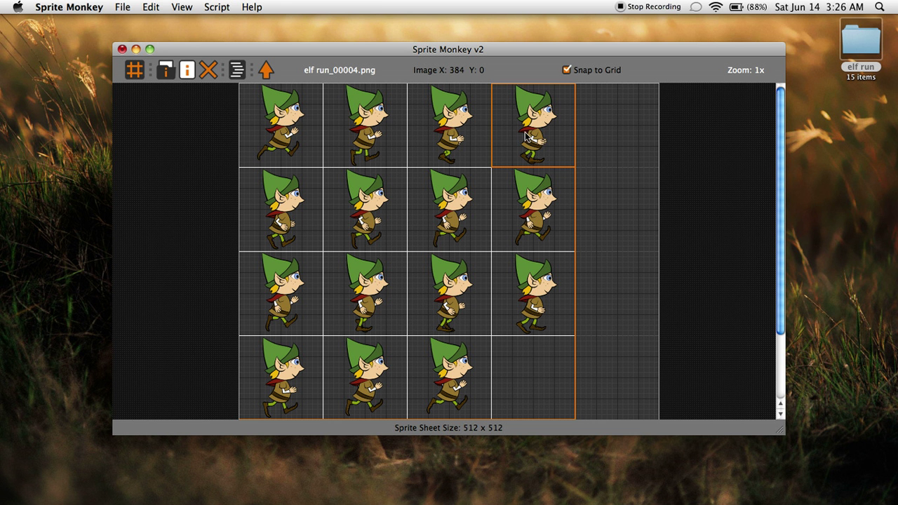
Try laying the sprites out as a single-row sprite strip and return them to the four-column grid.
left_click_drag(532, 123, 551, 119)
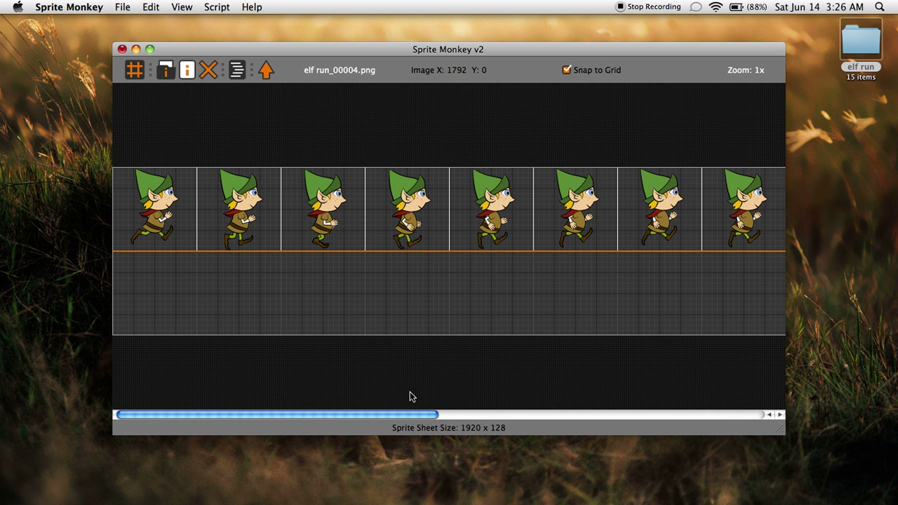
left_click_drag(402, 419, 295, 376)
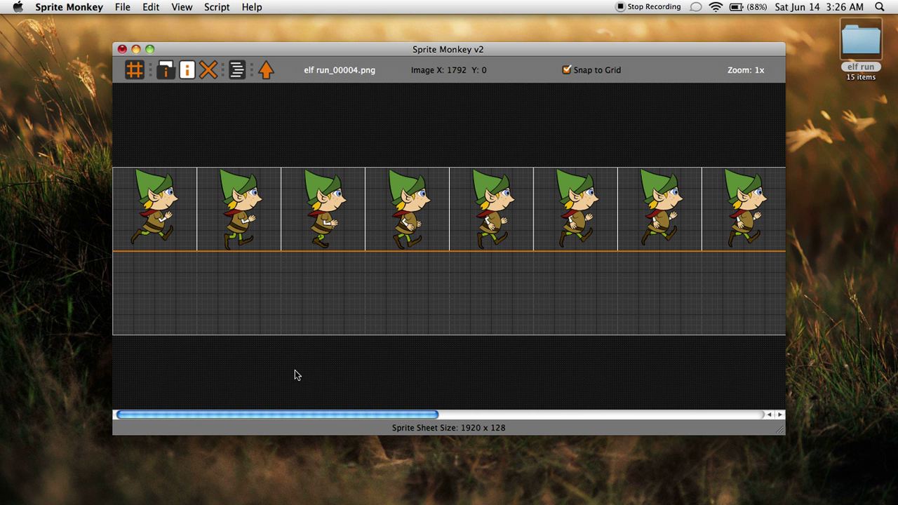
left_click(422, 200)
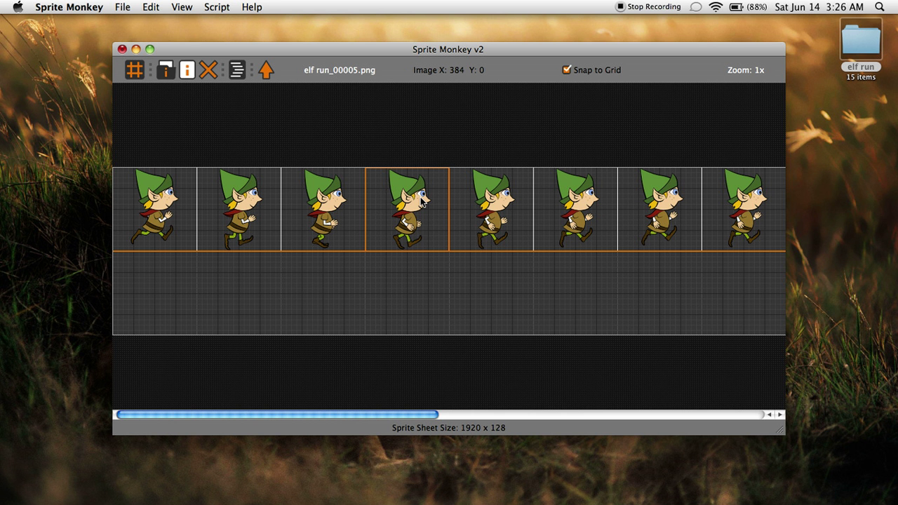
key("super+l")
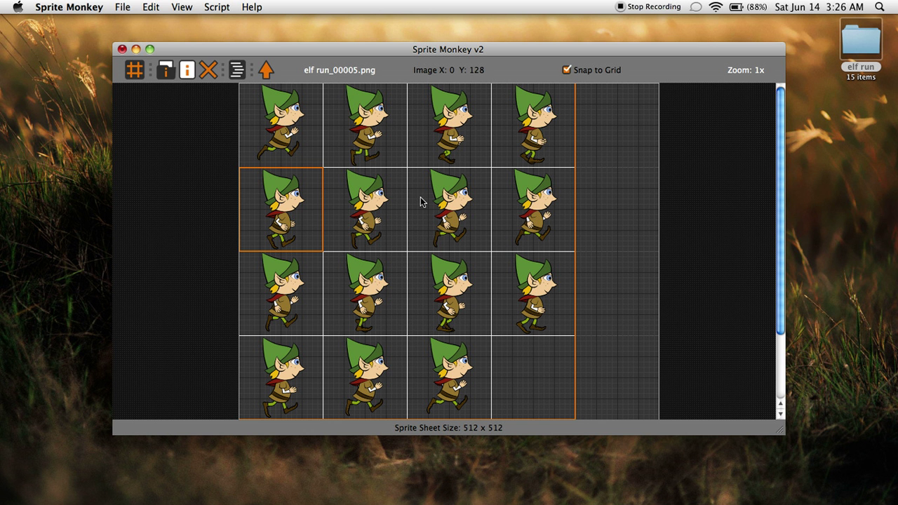
left_click(150, 7)
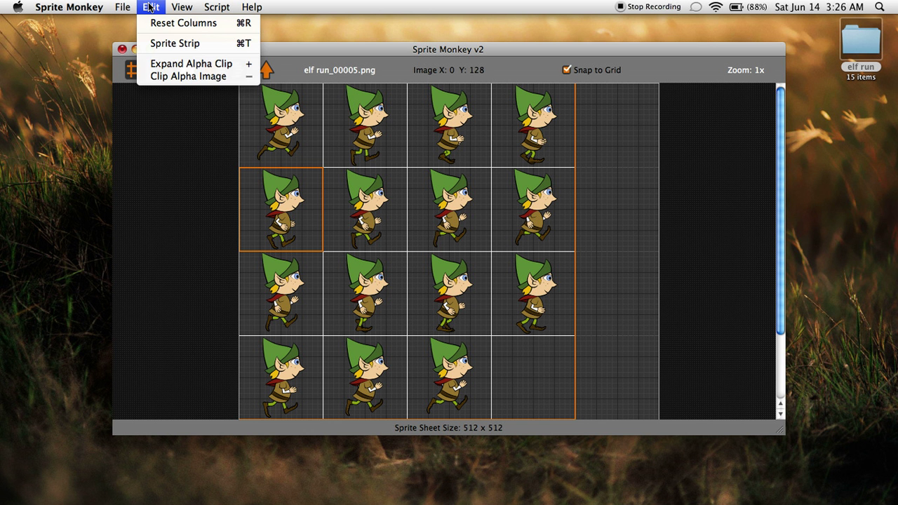
mouse_move(182, 7)
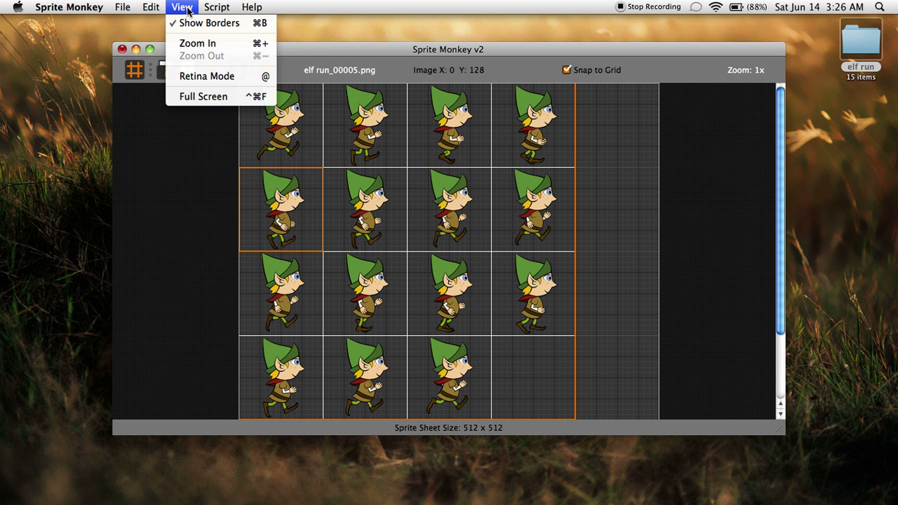
mouse_move(126, 7)
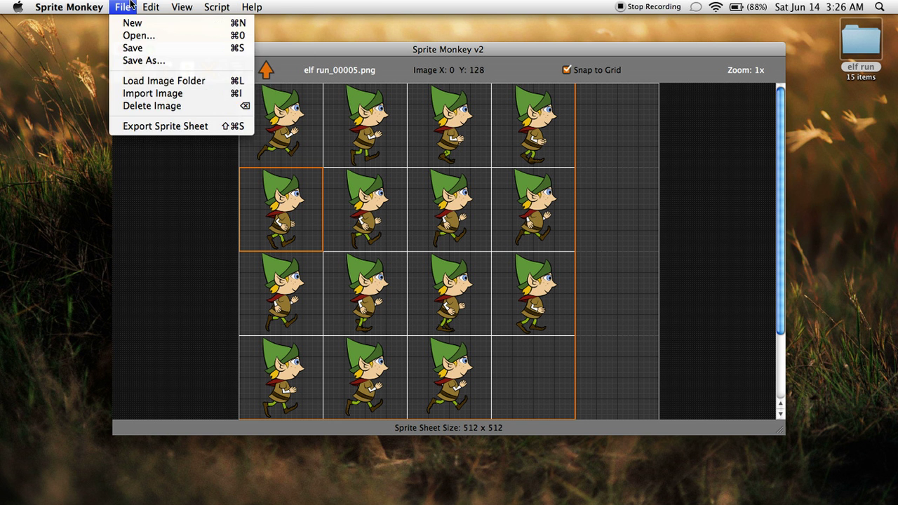
left_click(181, 7)
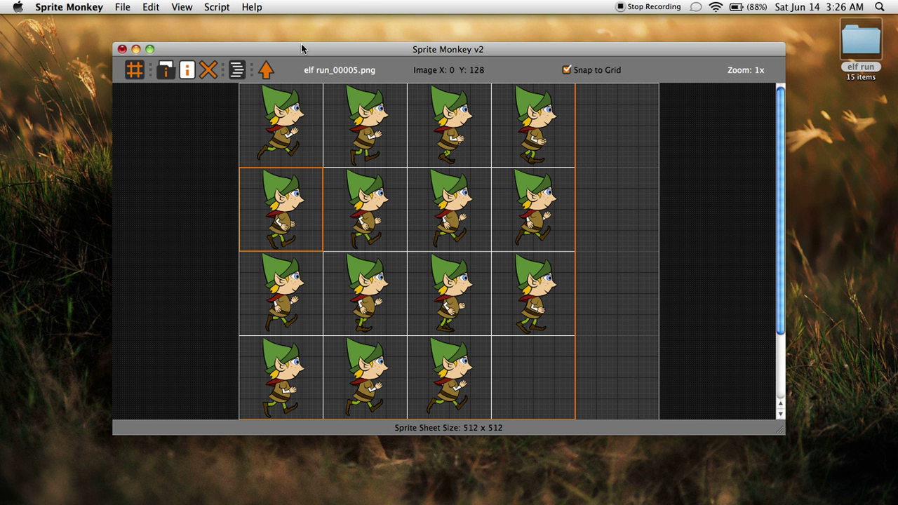
Rotate the elf run_00004.png sprite and back, move it out of its grid cell, and return it to X 384, Y 0.
left_click(539, 127)
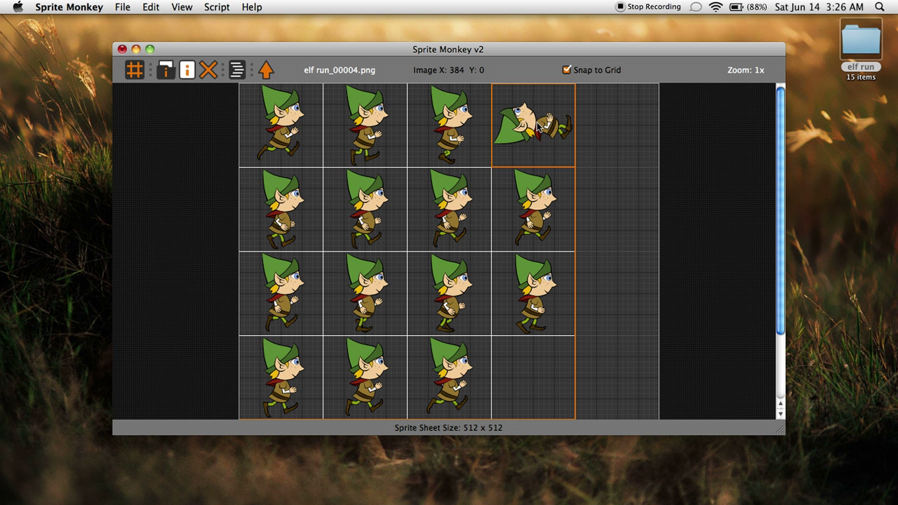
left_click(538, 127)
mouse_move(538, 127)
left_mouse_down()
mouse_move(653, 124)
mouse_move(568, 301)
mouse_move(548, 414)
mouse_move(591, 485)
mouse_move(662, 237)
mouse_move(672, 113)
mouse_move(484, 123)
mouse_move(615, 59)
mouse_move(505, 105)
mouse_move(522, 56)
mouse_move(542, 123)
left_mouse_up()
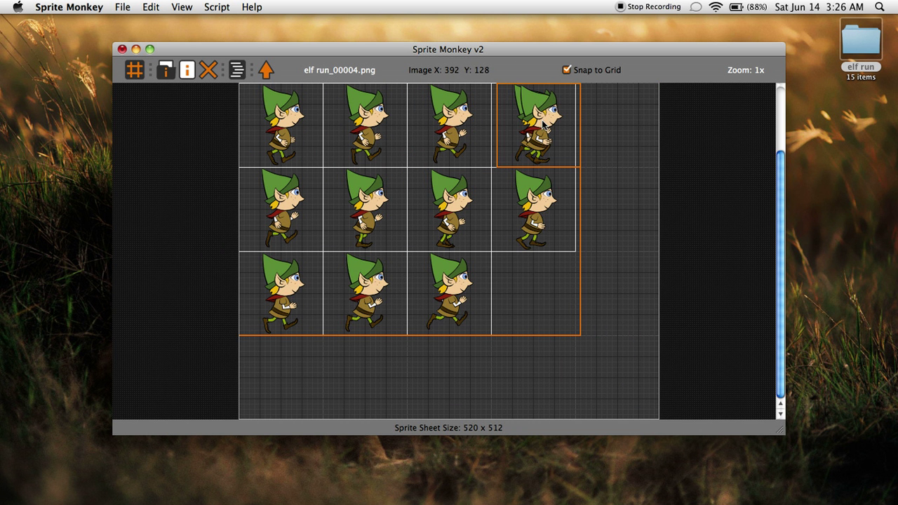
scroll(555, 141, "up", 3)
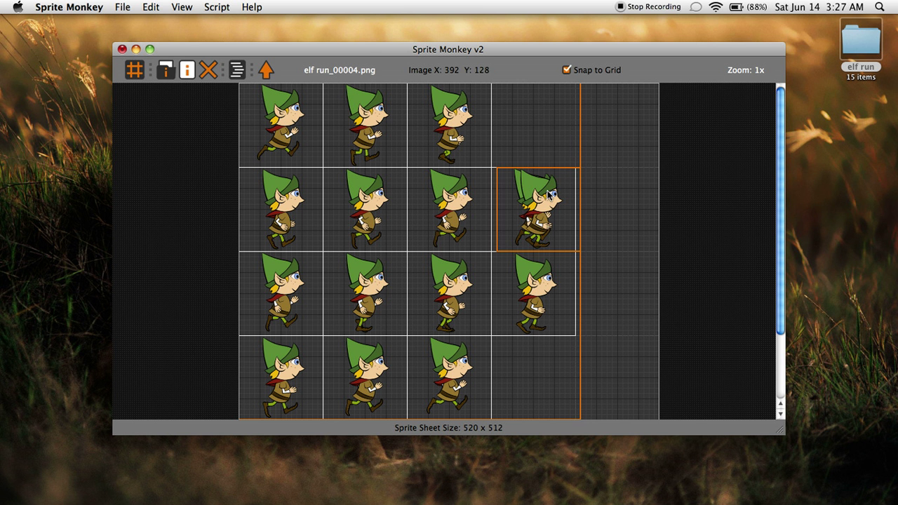
left_click_drag(548, 189, 541, 106)
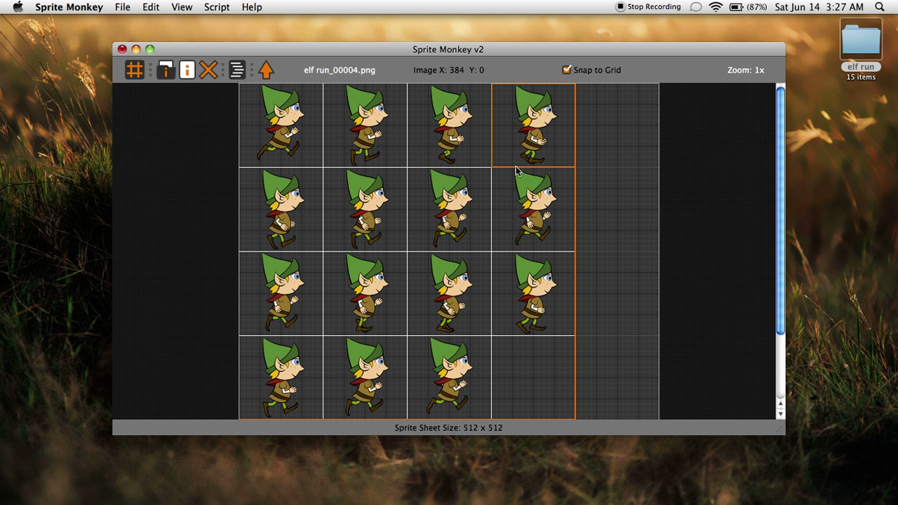
Inspect the first-row sprites, including elf run_00002.png, at 4x zoom and return to 1x.
key("super+equal")
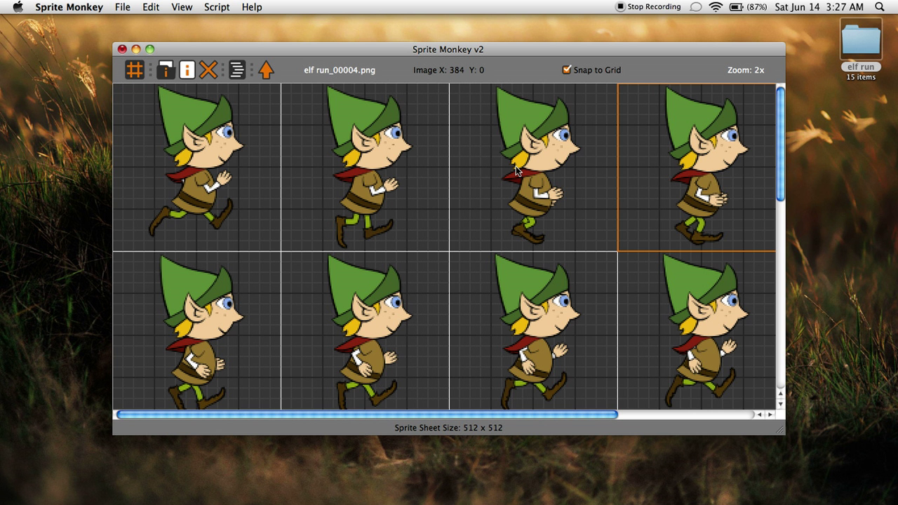
key("super+equal")
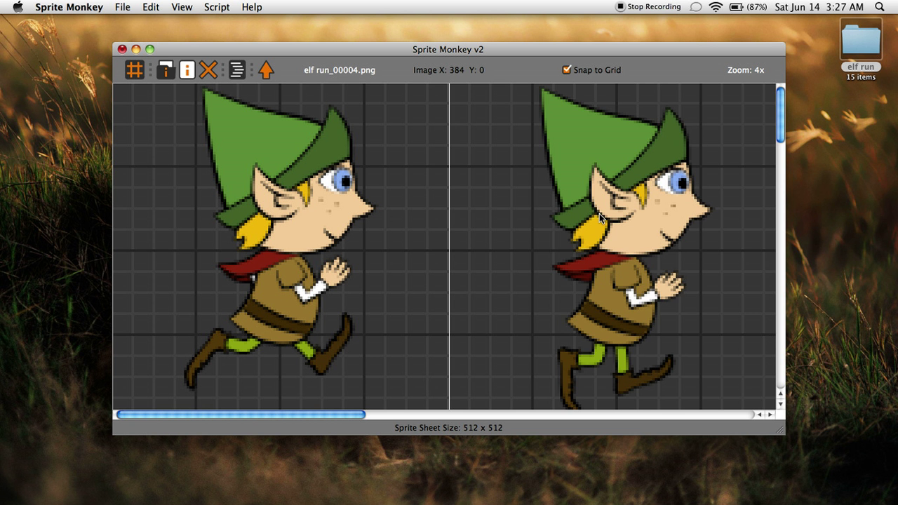
left_click_drag(588, 212, 598, 185)
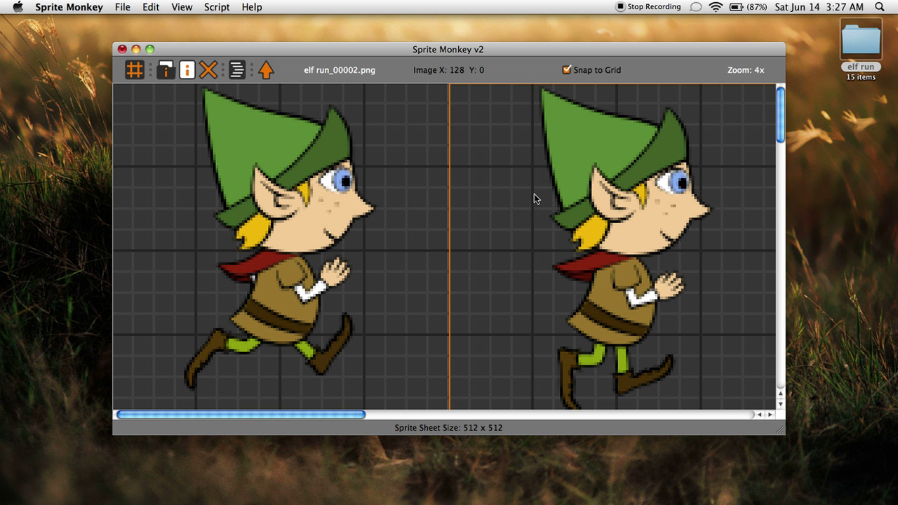
key("super+minus")
key("super+minus")
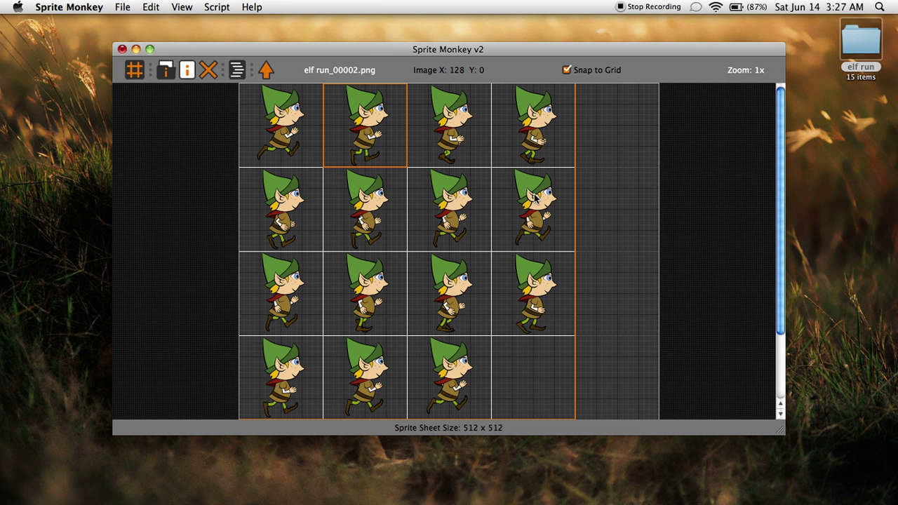
Clip the transparent margins from all sprites and repack the sheet into five columns.
key("super+t")
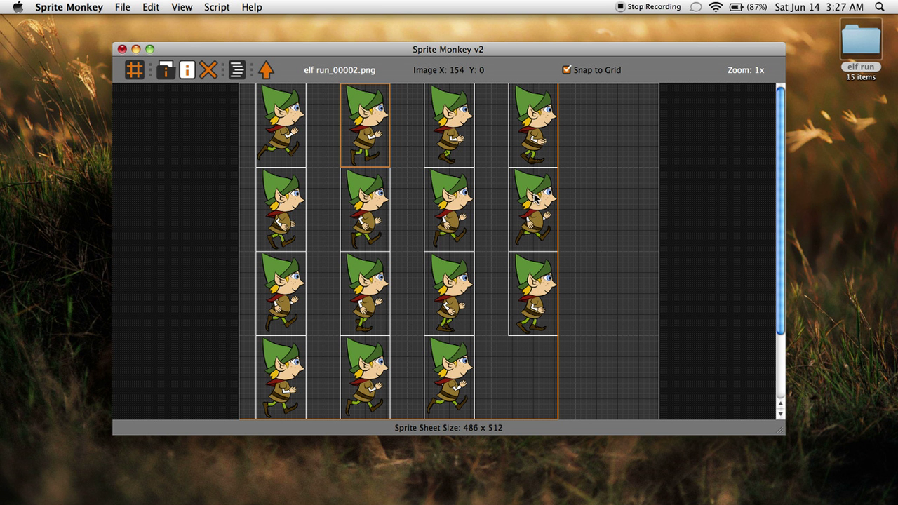
left_click(456, 98)
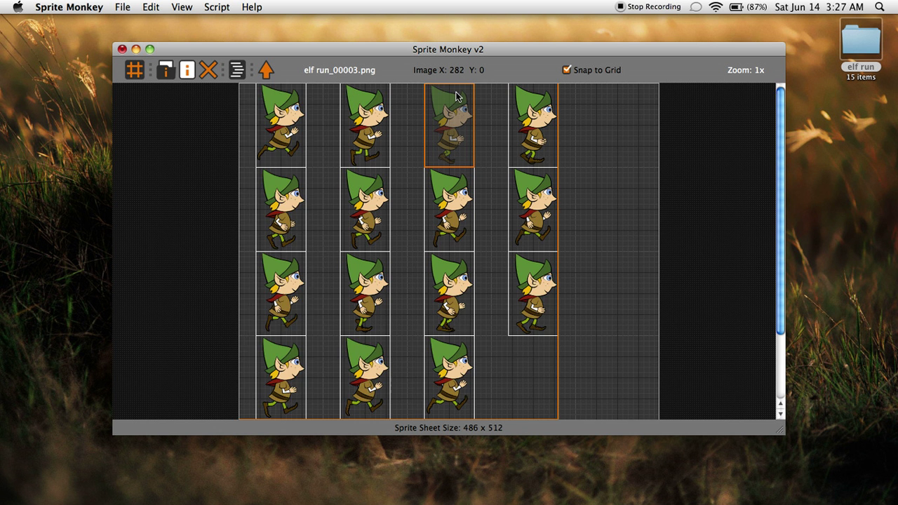
key("super+p")
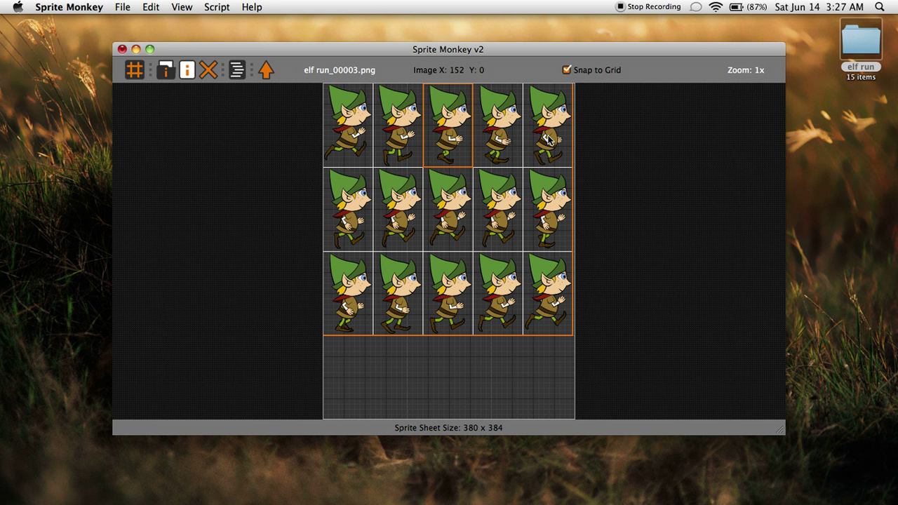
Expand the alpha area of the clipped sprites to their full frames and rearrange the sheet into a four-column grid.
key("Right")
key("Right")
key("Right")
key("Right")
key("Right")
key("Right")
key("Right")
key("Right")
key("Right")
key("Right")
key("Right")
key("Right")
key("Right")
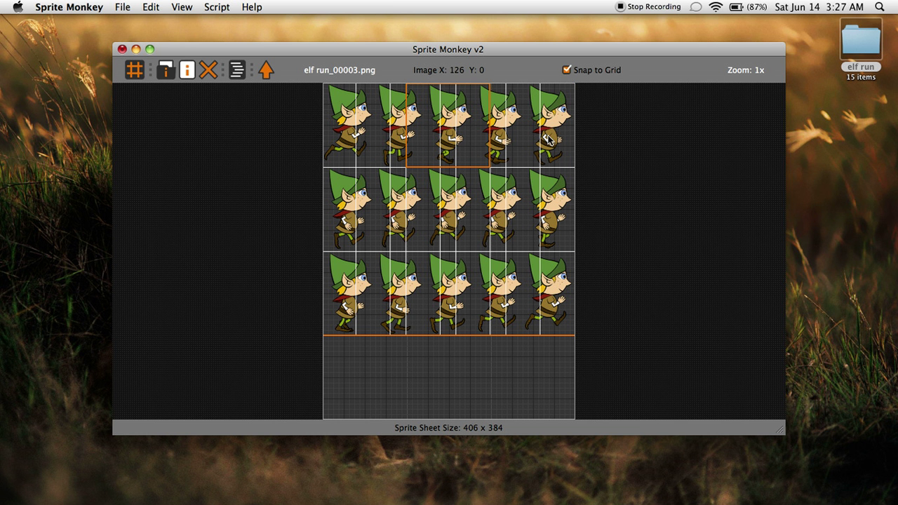
left_click(555, 116)
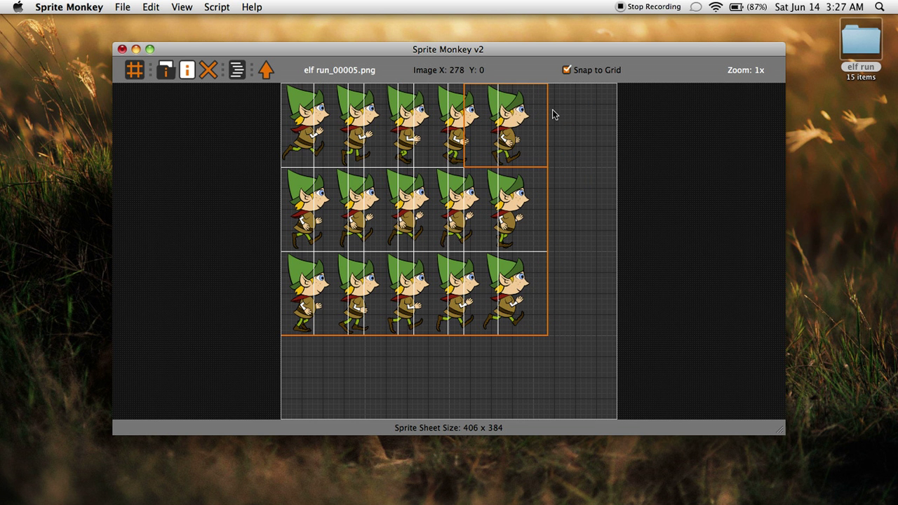
key("super+z")
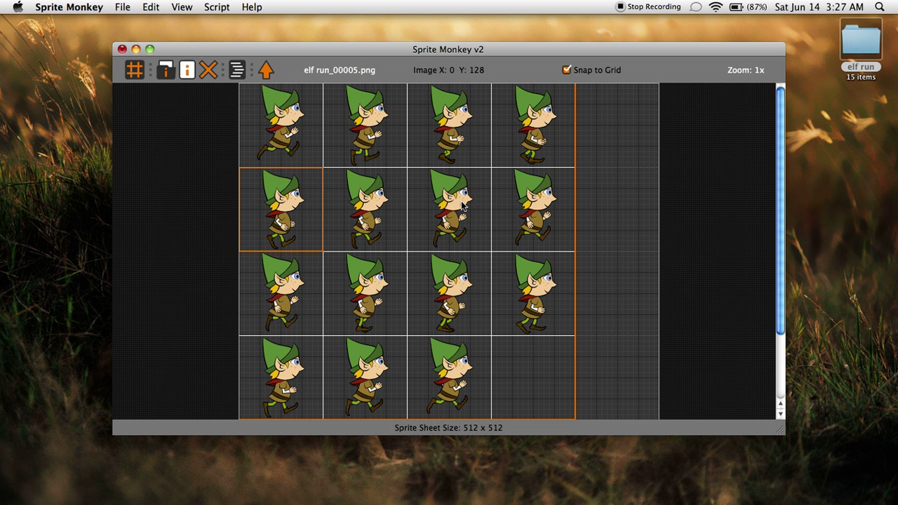
Examine the plist, Clipboard, HTML5 and Multi Loops export scripts in the full-size Script Editor and close it.
left_click(239, 70)
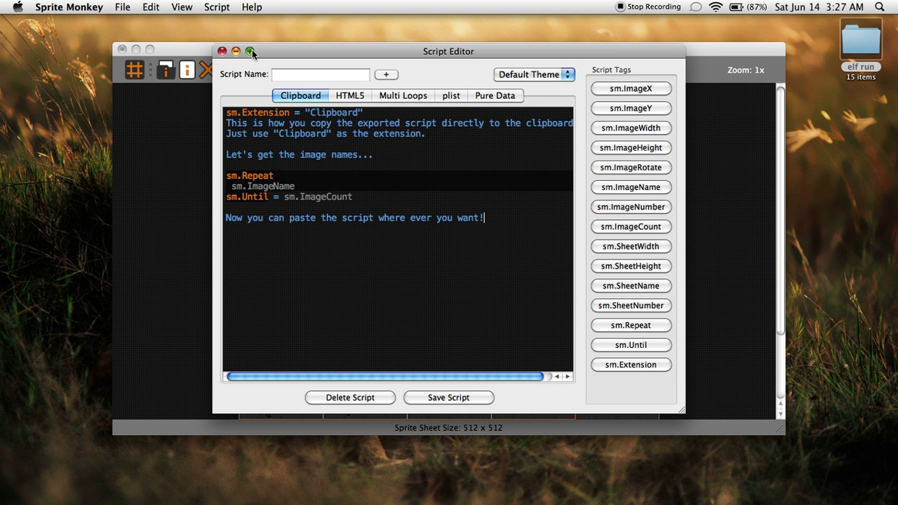
left_click(249, 51)
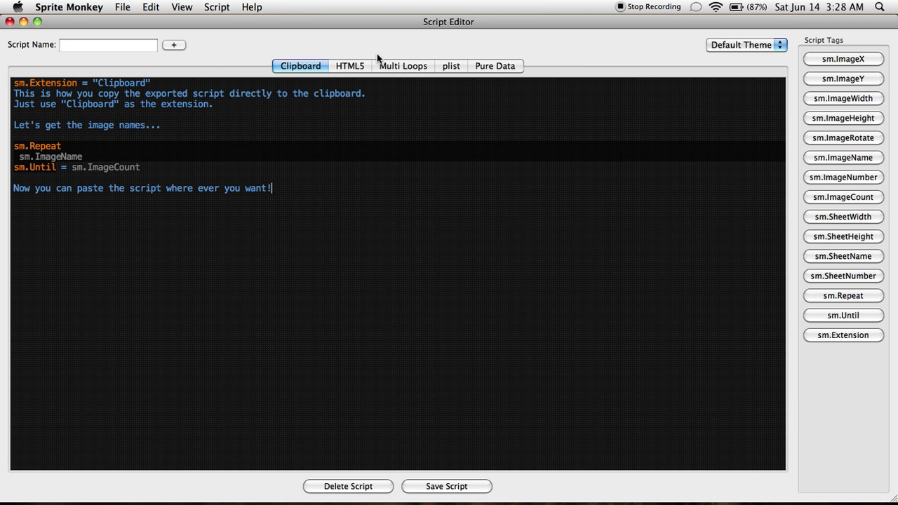
left_click(453, 68)
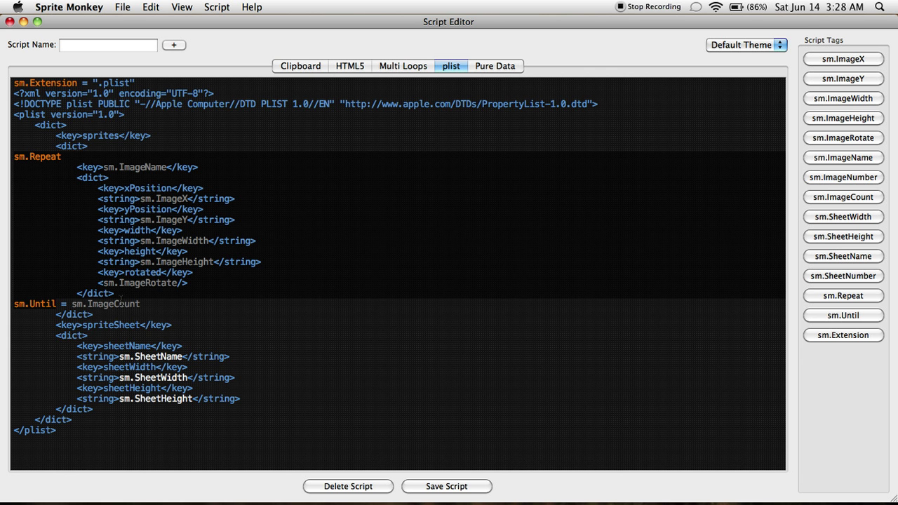
left_click(303, 66)
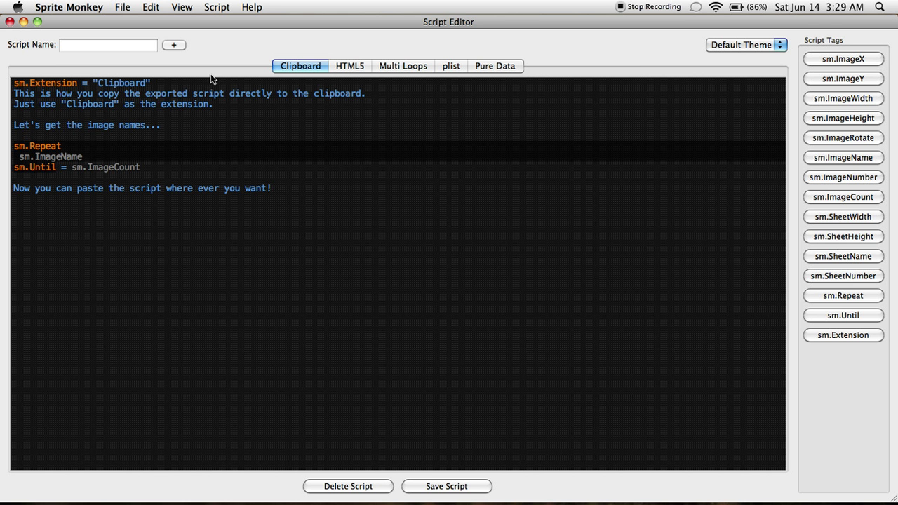
left_click(355, 66)
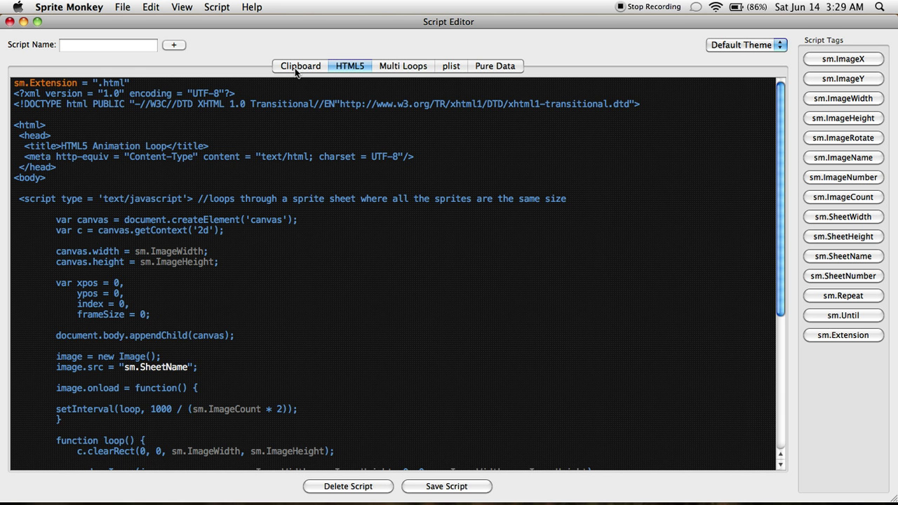
left_click(421, 66)
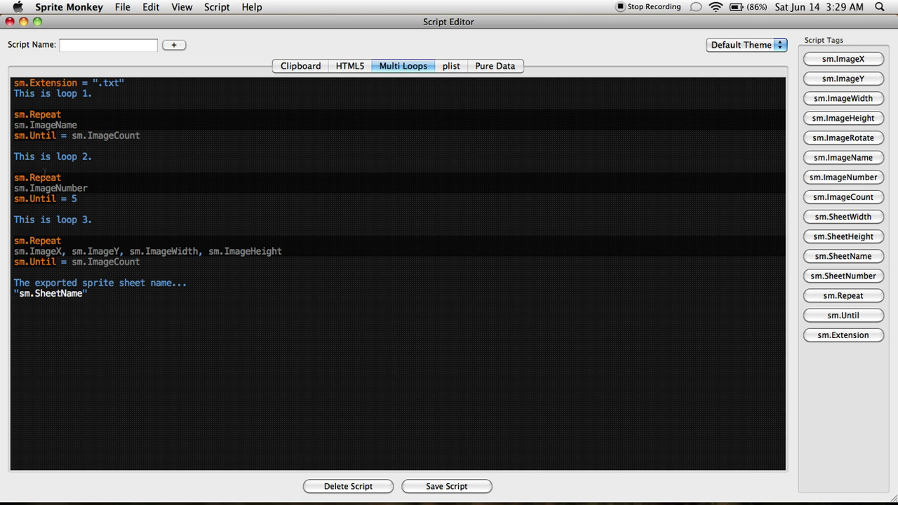
left_click(78, 125)
left_click(37, 22)
left_click(221, 53)
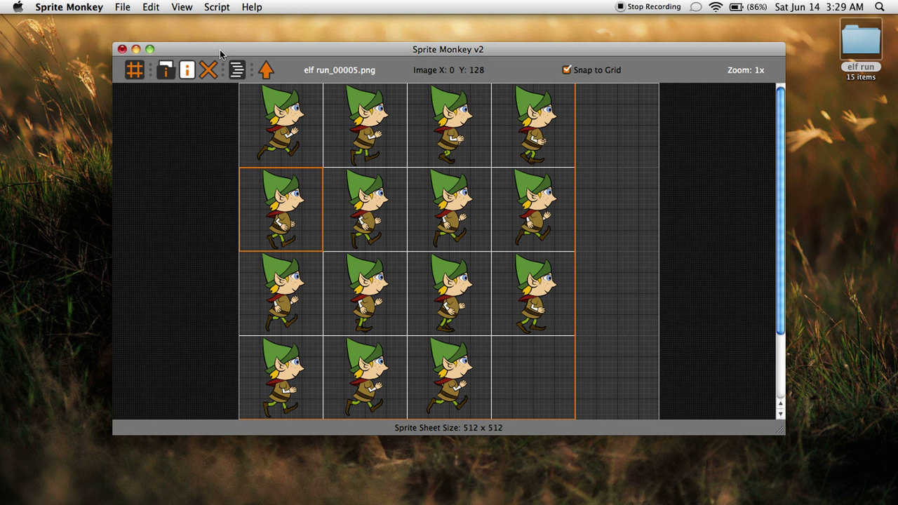
Start exporting the sprite sheet and set its save file to "elf run" on the Desktop.
left_click(266, 70)
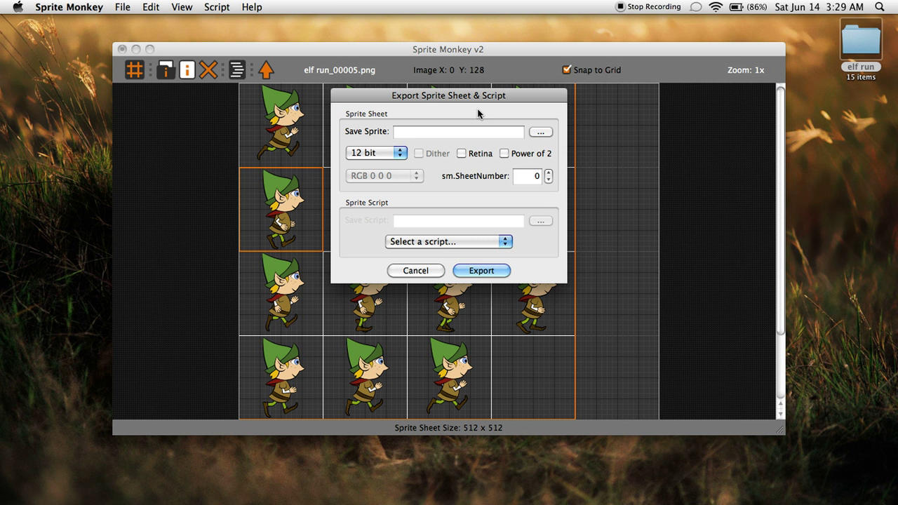
left_click(540, 133)
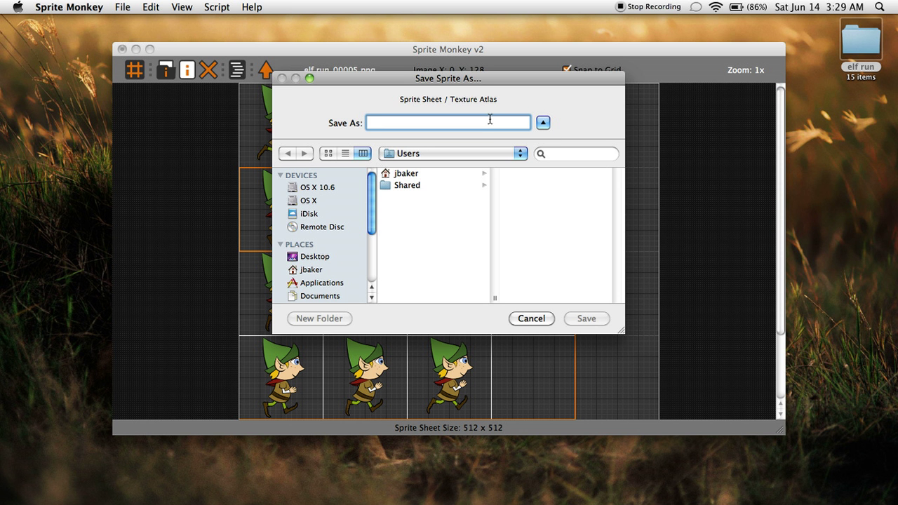
type("elf run")
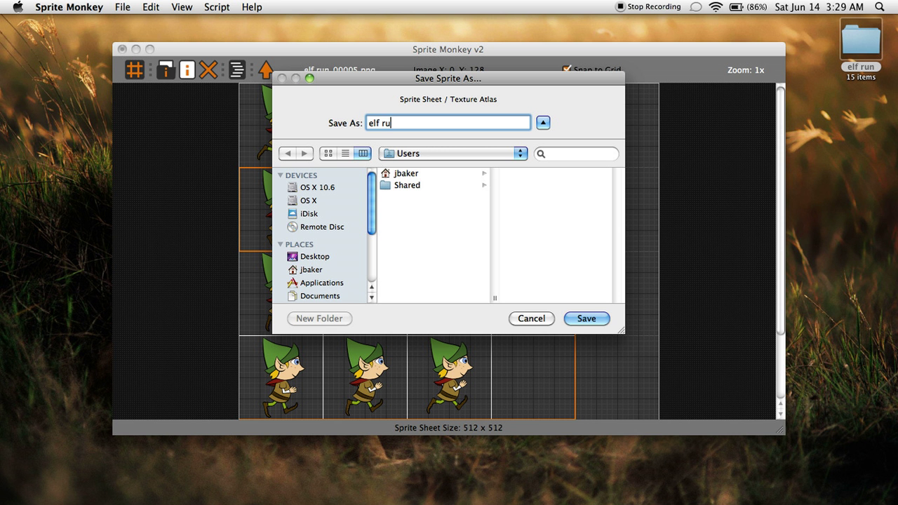
left_click(316, 257)
left_click(588, 319)
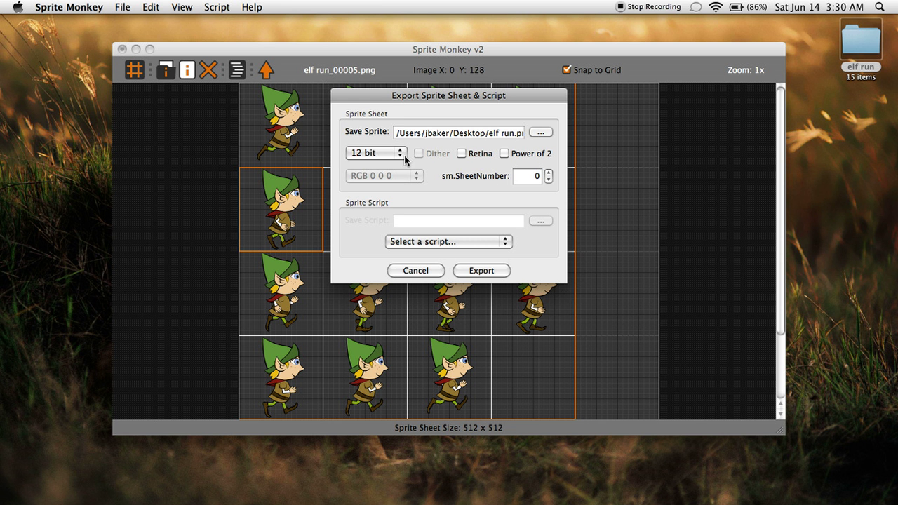
Set the sprite sheet's colour depth to 32 bit and choose the plist export script.
left_click(404, 155)
left_click(377, 119)
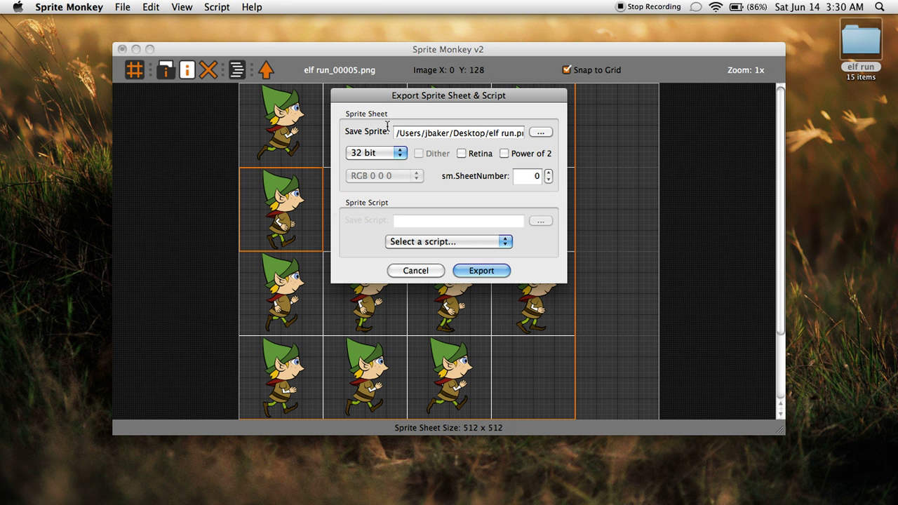
left_click(495, 242)
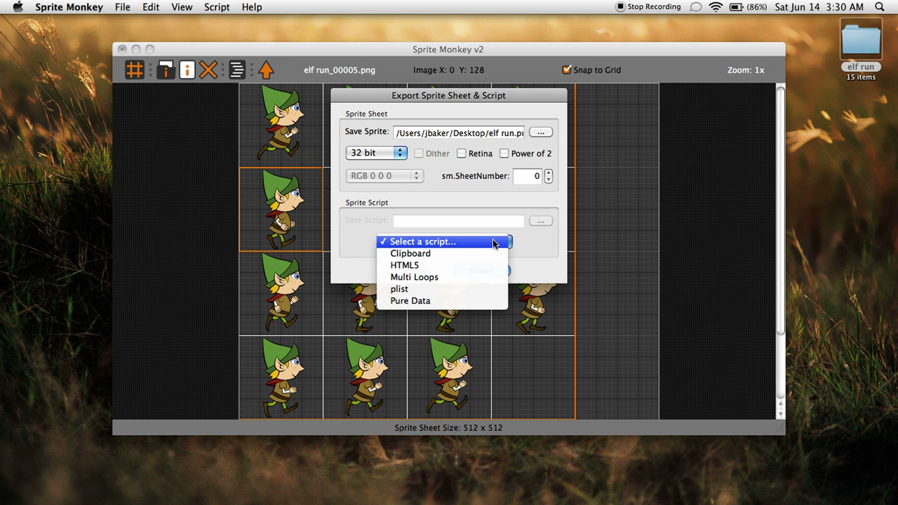
left_click(453, 288)
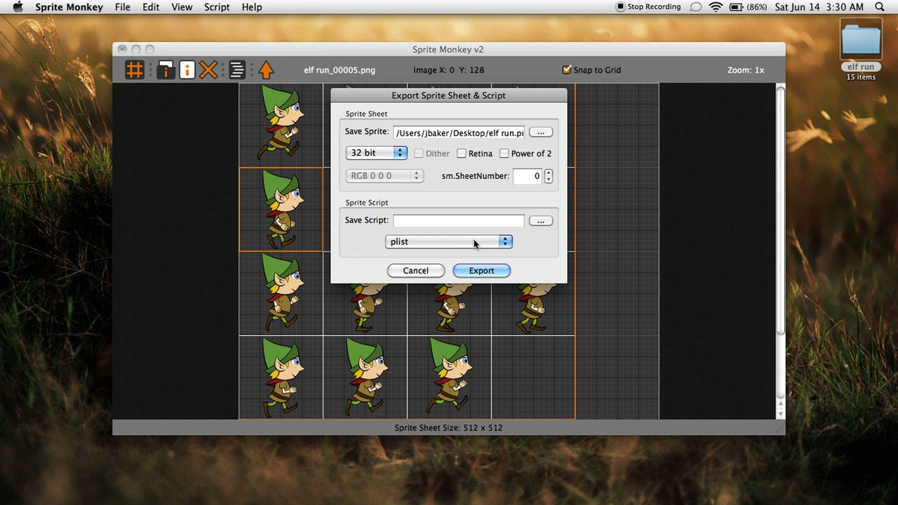
Set the sprite script's save file to "elf run" on the Desktop.
left_click(542, 220)
type("el")
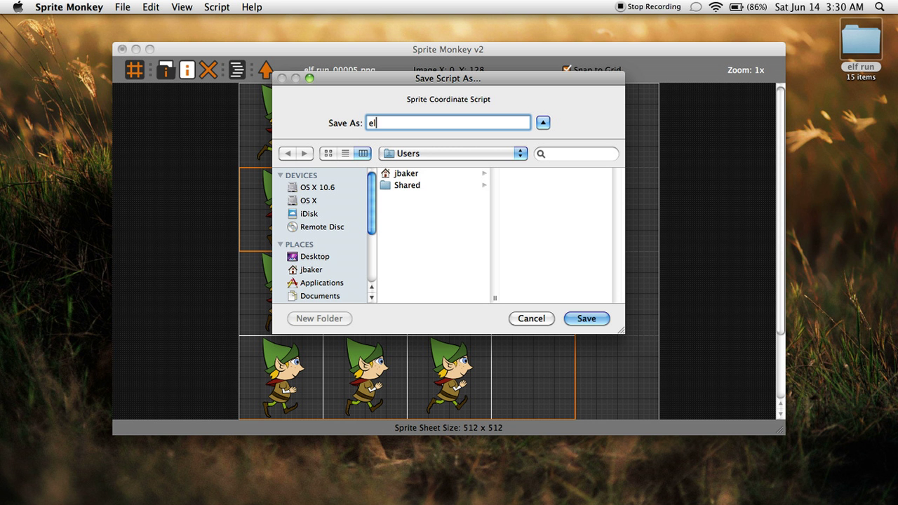
type("f run")
left_click(326, 260)
left_click(588, 319)
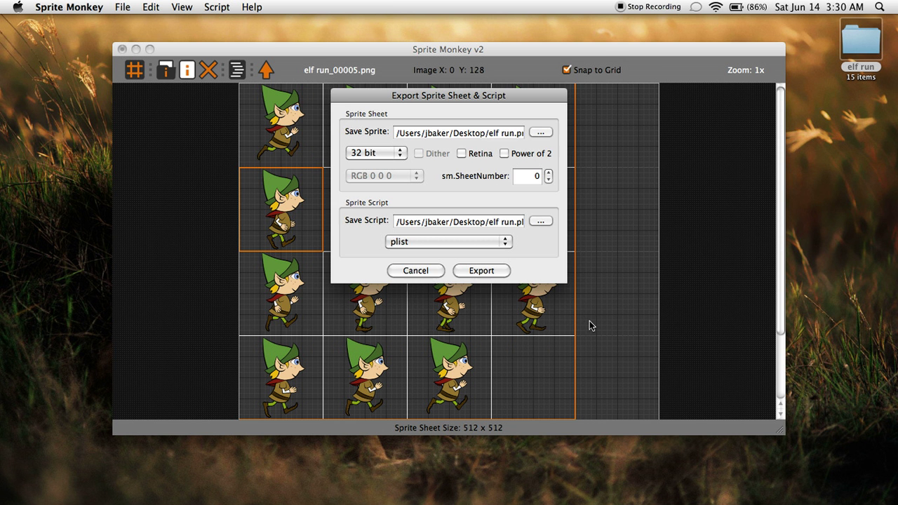
Export the sprite sheet with its plist script and decline to keep the export window open.
left_click(483, 272)
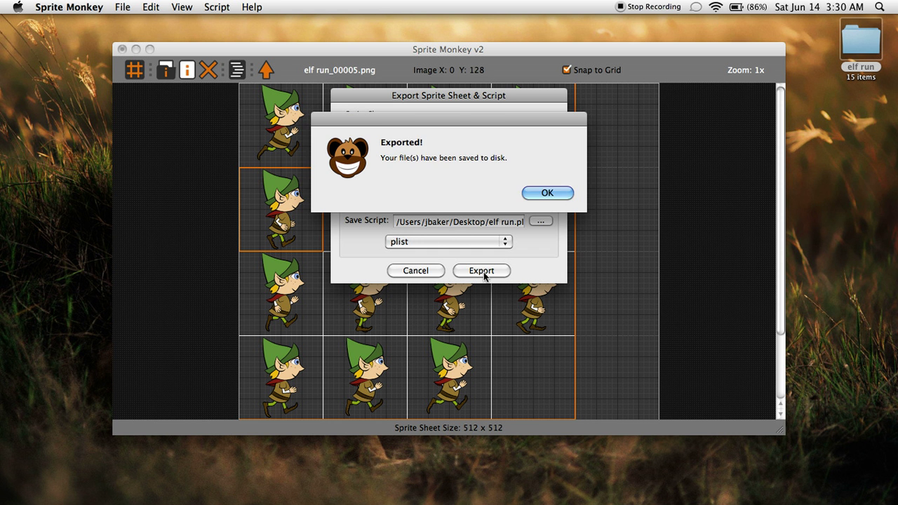
left_click(545, 193)
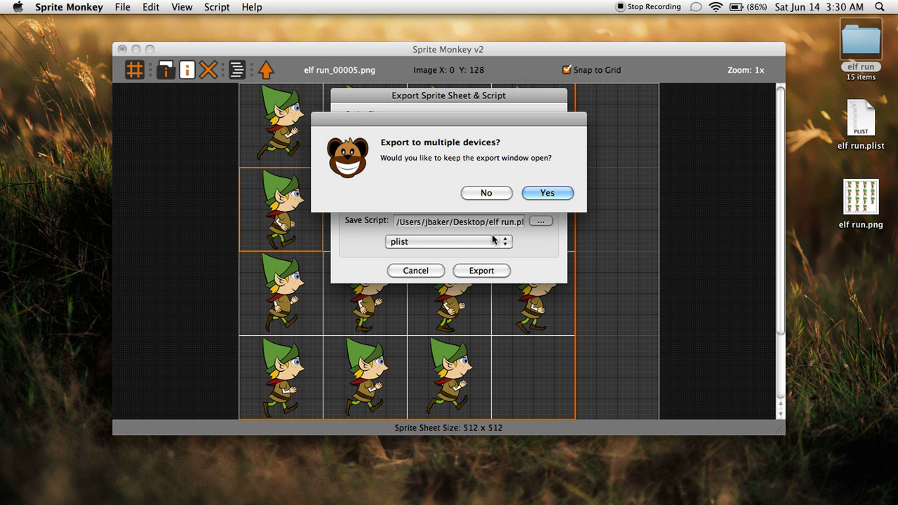
left_click_drag(445, 121, 554, 92)
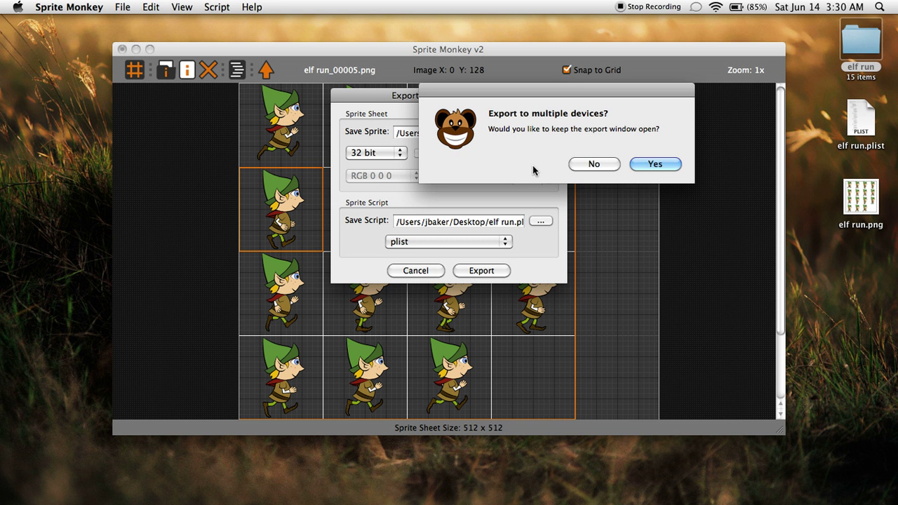
left_click(589, 165)
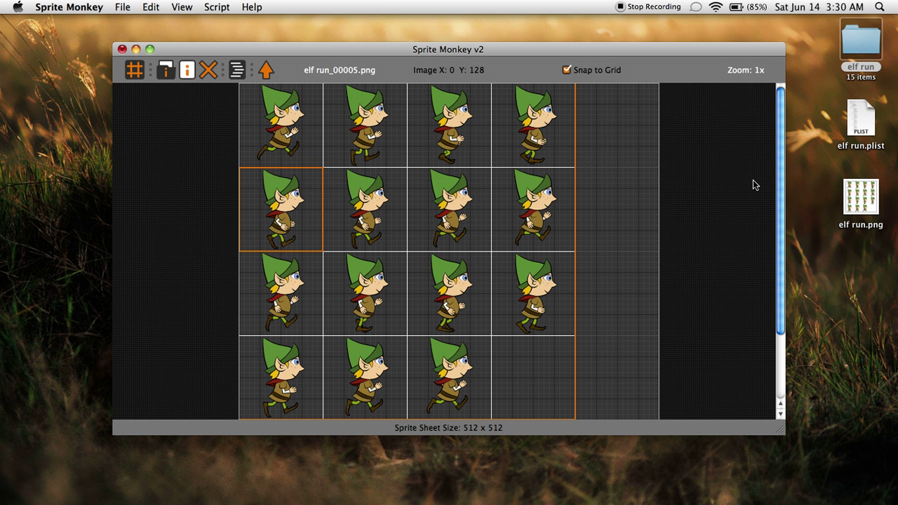
Open elf run.plist from the Desktop, examine the sprite coordinates through to the sheet dimensions, and quit TextEdit.
left_click_drag(858, 113, 860, 118)
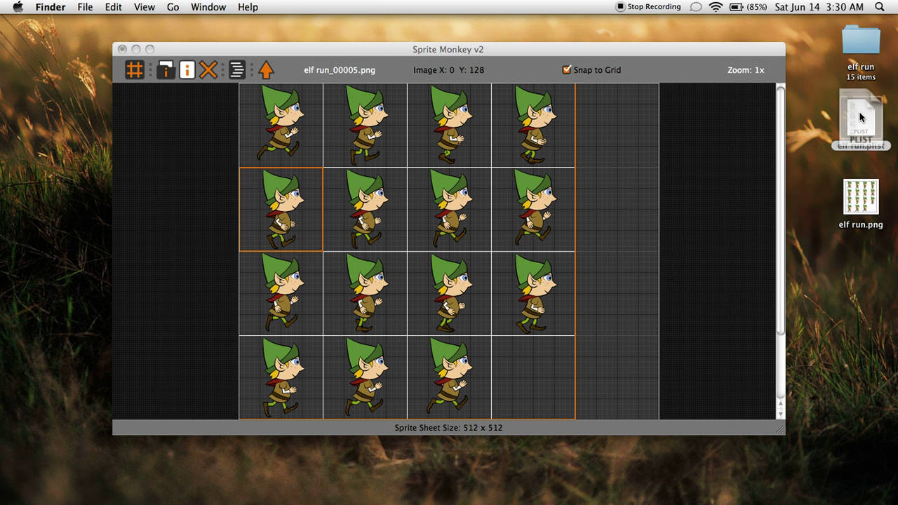
double_click(860, 118)
left_click(129, 33)
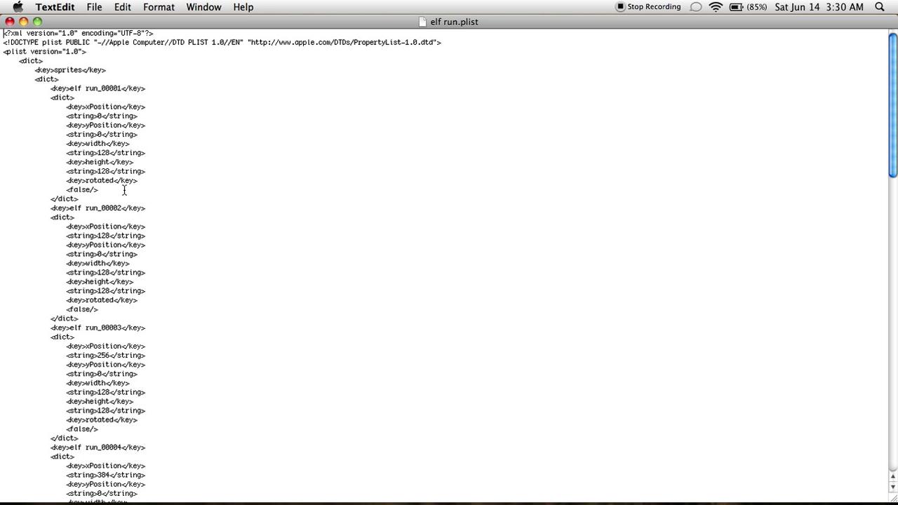
scroll(241, 253, "down", 3)
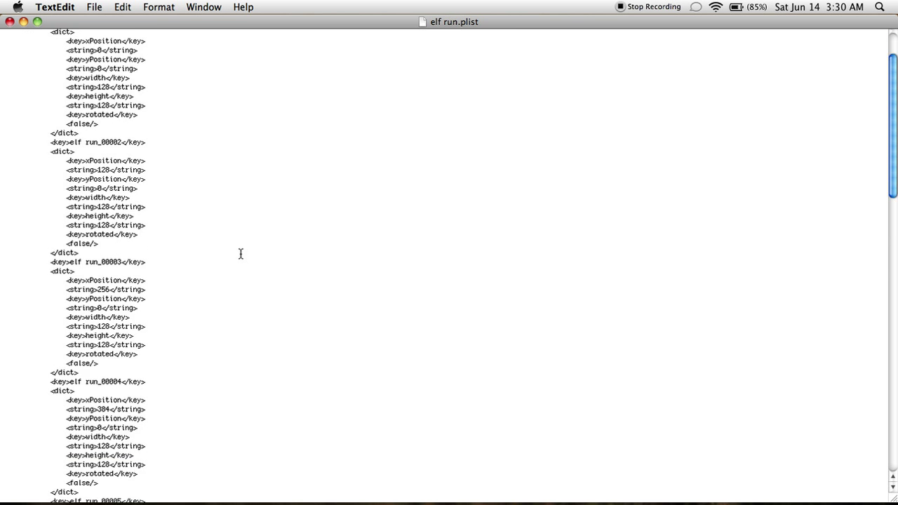
scroll(241, 253, "down", 10)
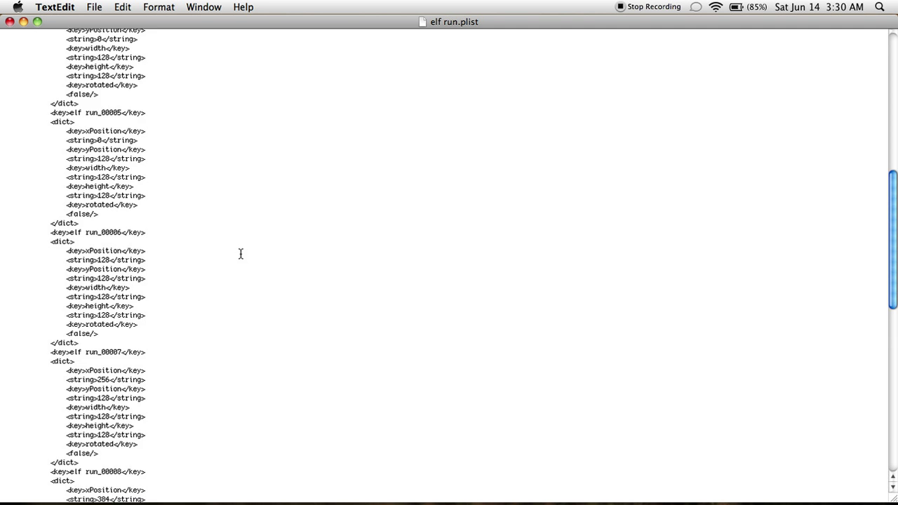
scroll(241, 253, "down", 20)
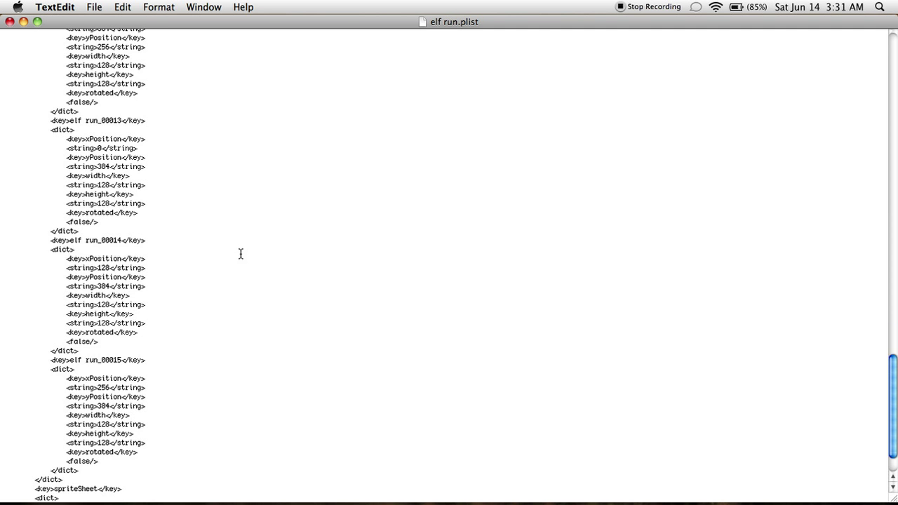
scroll(241, 253, "down", 3)
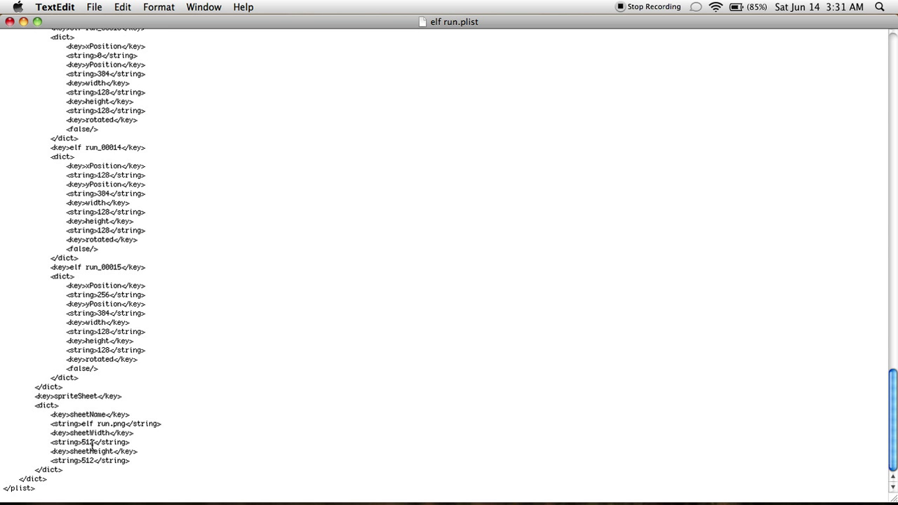
left_click(37, 23)
left_click(107, 35)
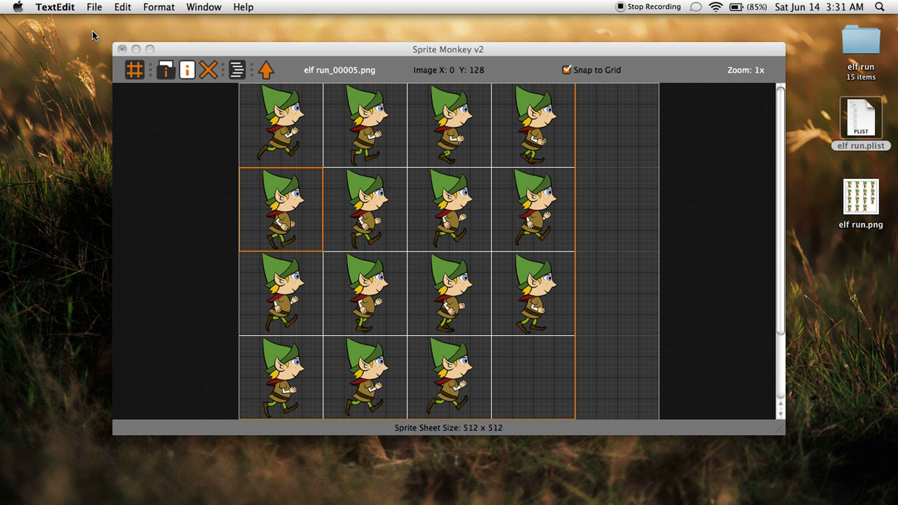
left_click(55, 7)
left_click(105, 126)
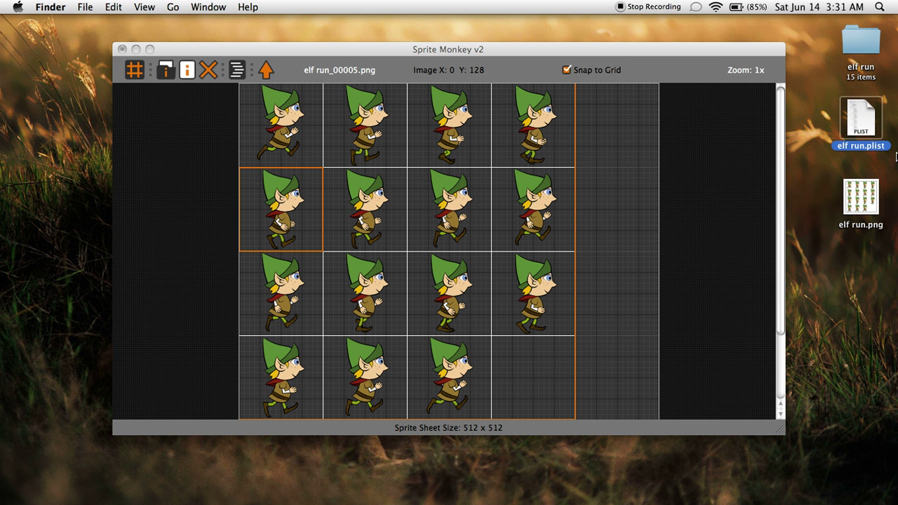
View the exported elf run.png in Preview, check its file size in the Finder info, and close both windows.
double_click(855, 195)
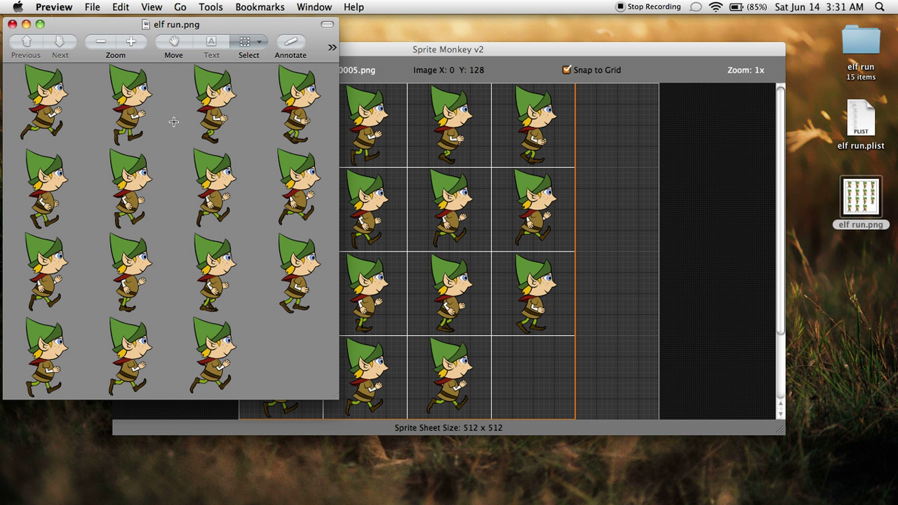
left_click(12, 24)
right_click(865, 191)
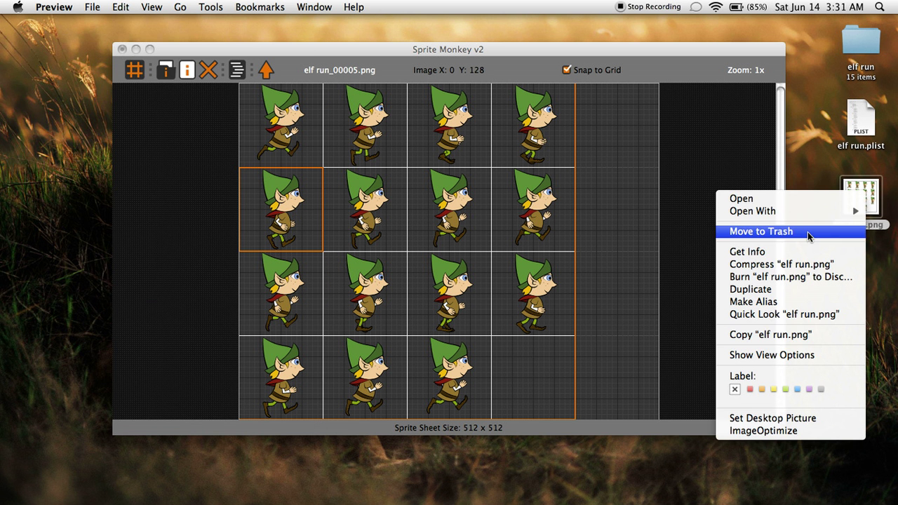
left_click(795, 250)
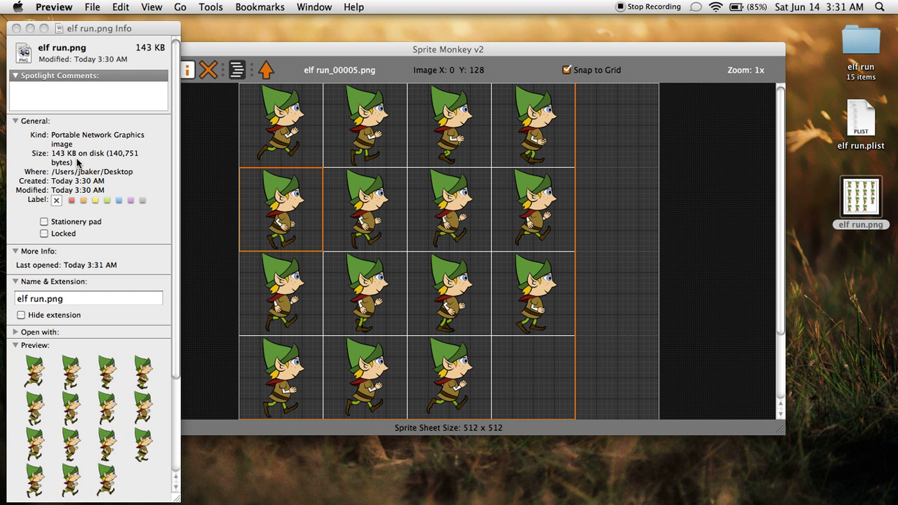
left_click(16, 28)
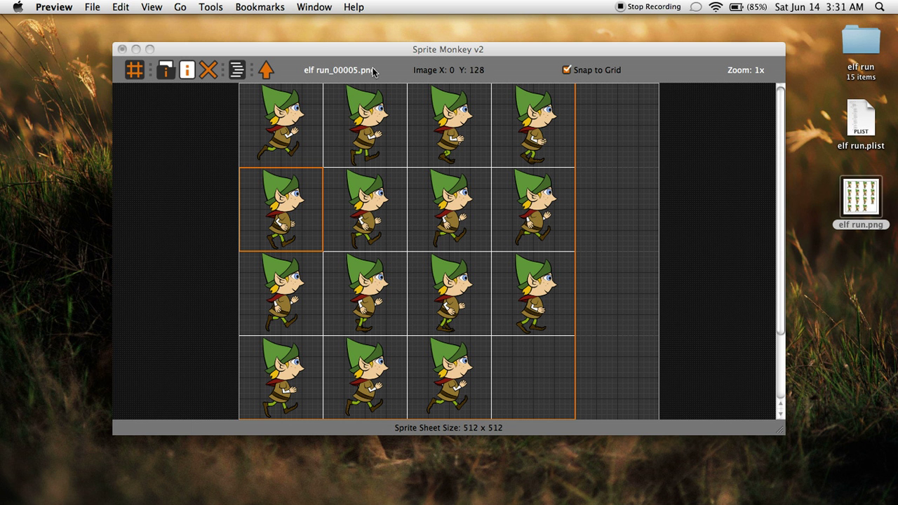
Start another Sprite Monkey export at 12 bit, saving the sheet as "elf run" on the Desktop over the existing file.
left_click(254, 73)
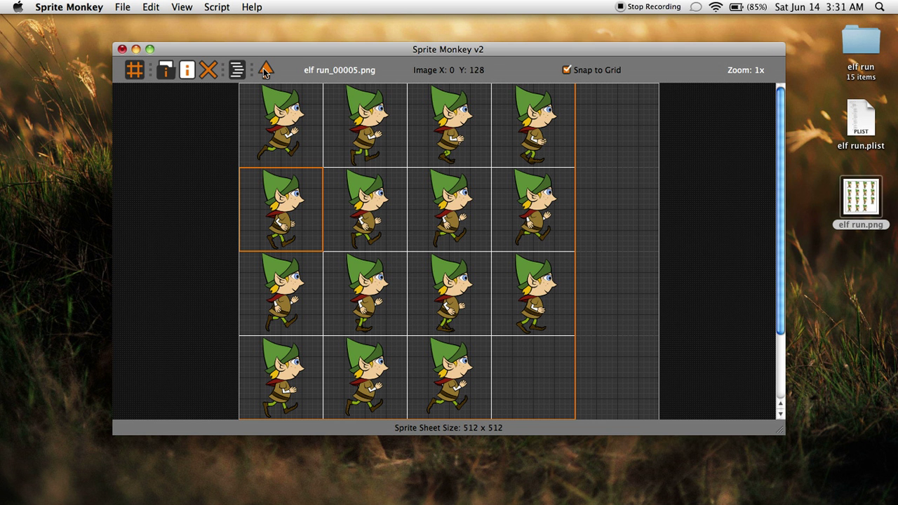
left_click(266, 70)
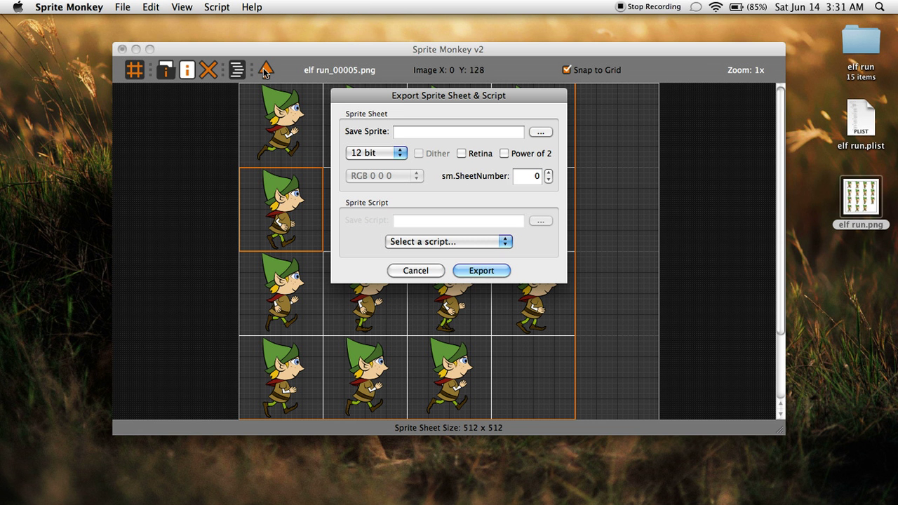
left_click(379, 155)
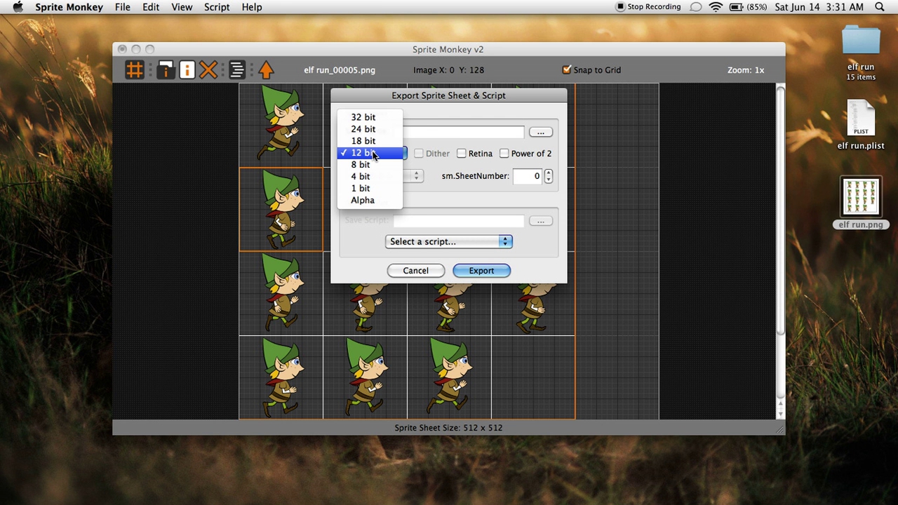
left_click(374, 154)
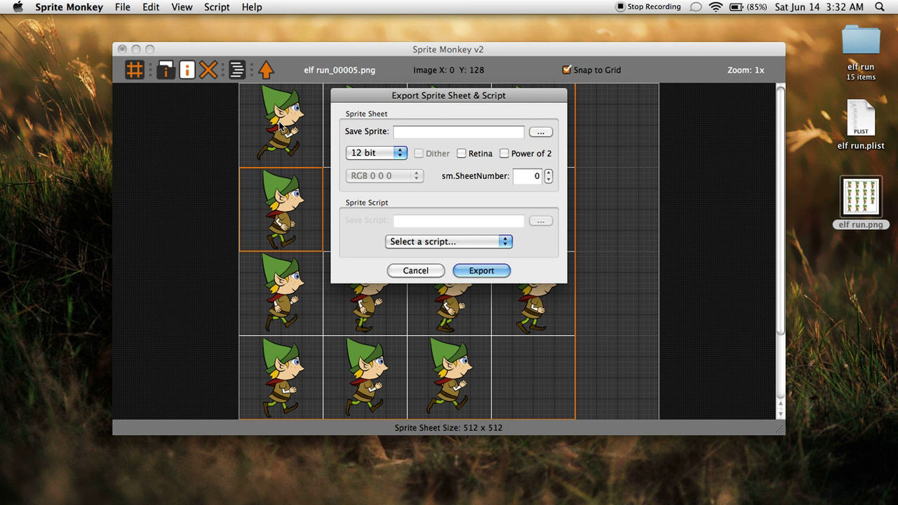
left_click(540, 133)
type("elf")
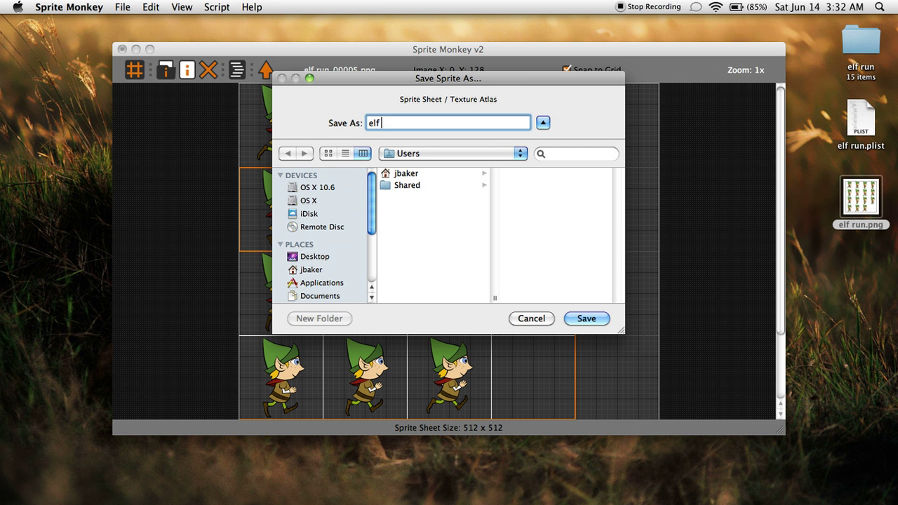
type(" run")
left_click(317, 257)
left_click(584, 317)
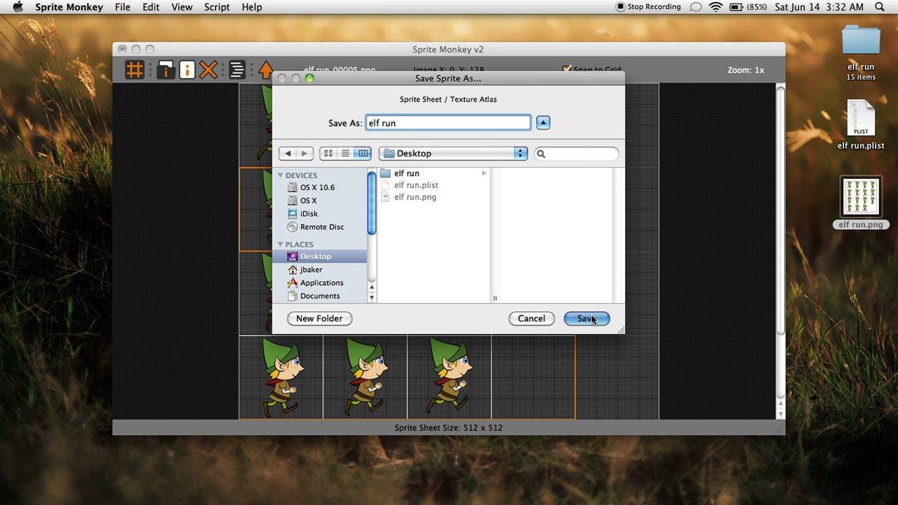
left_click(542, 165)
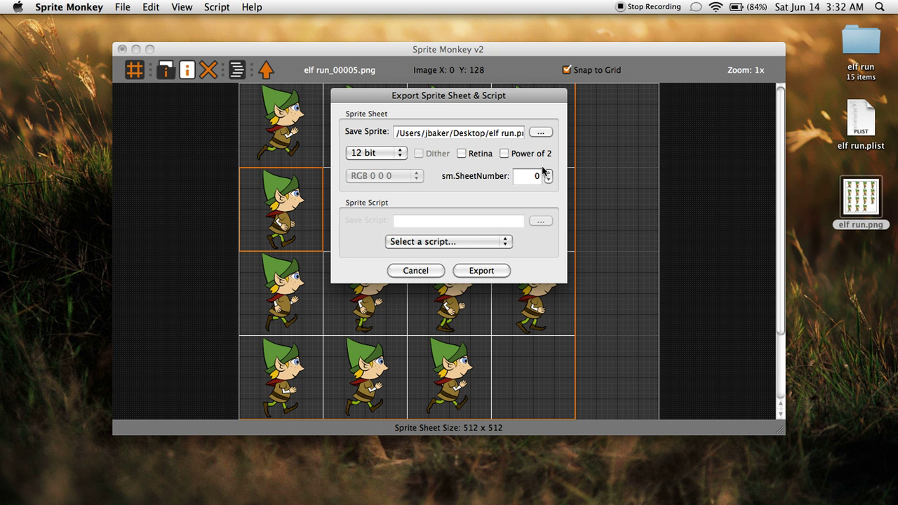
Choose the Clipboard script, export the sheet and script, and decline to keep the export window open.
left_click(487, 242)
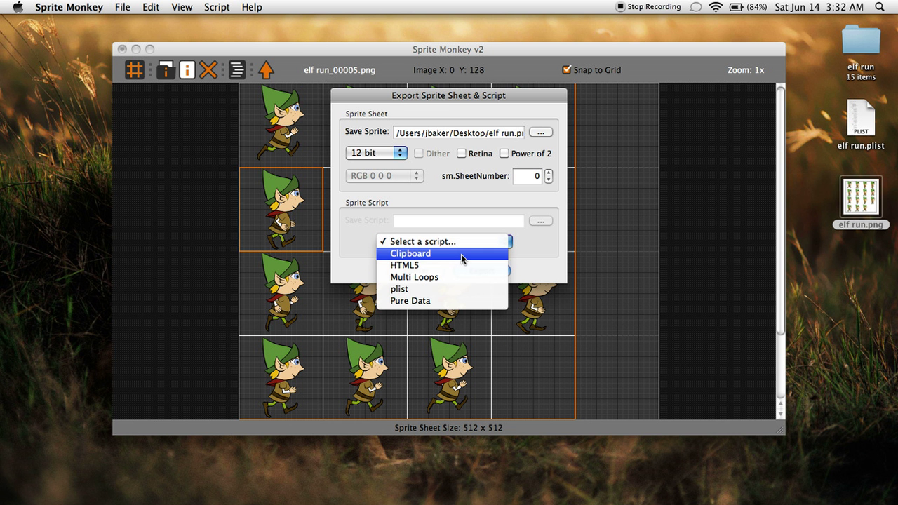
left_click(461, 254)
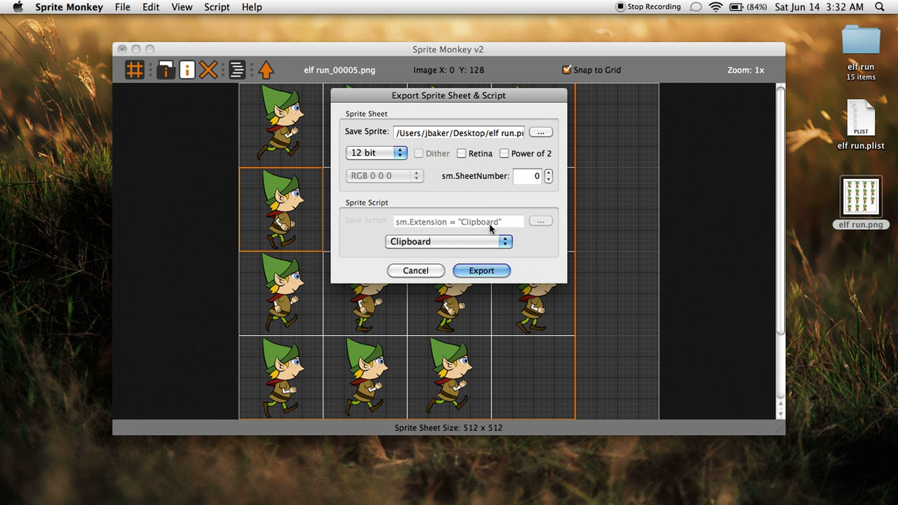
left_click(483, 273)
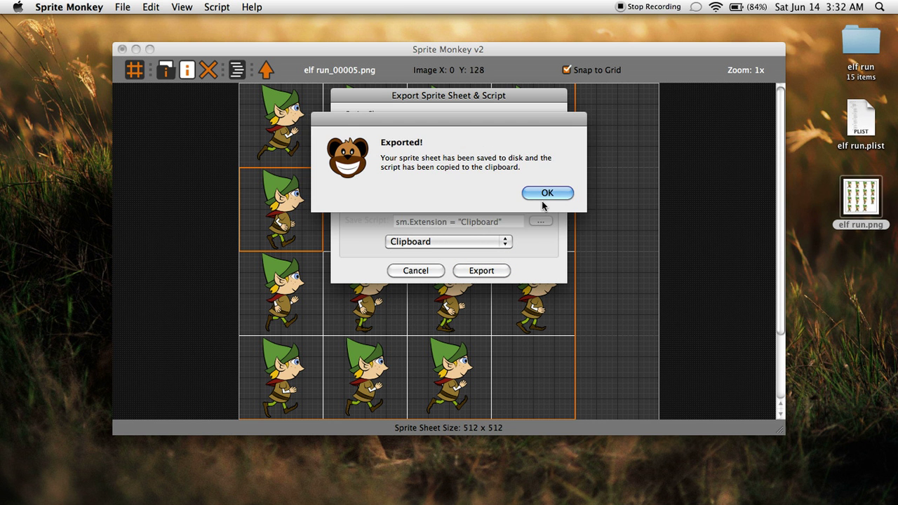
left_click(544, 200)
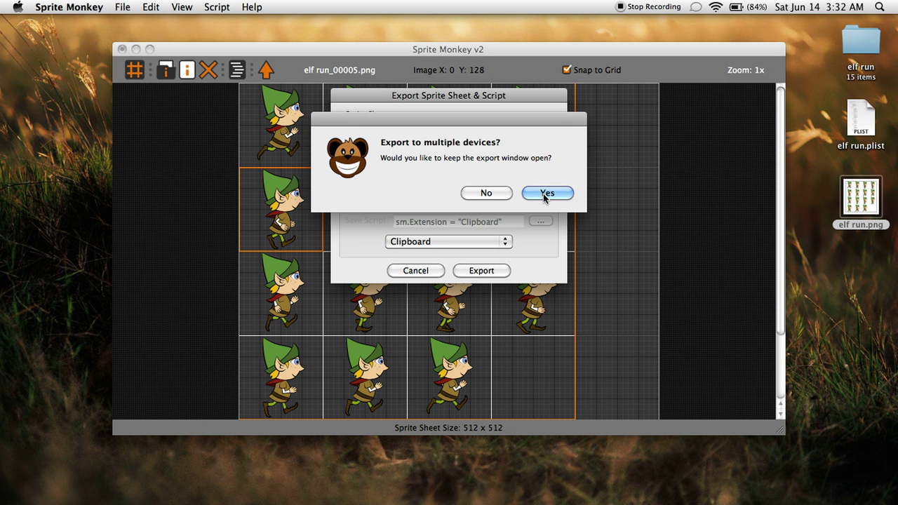
left_click(488, 197)
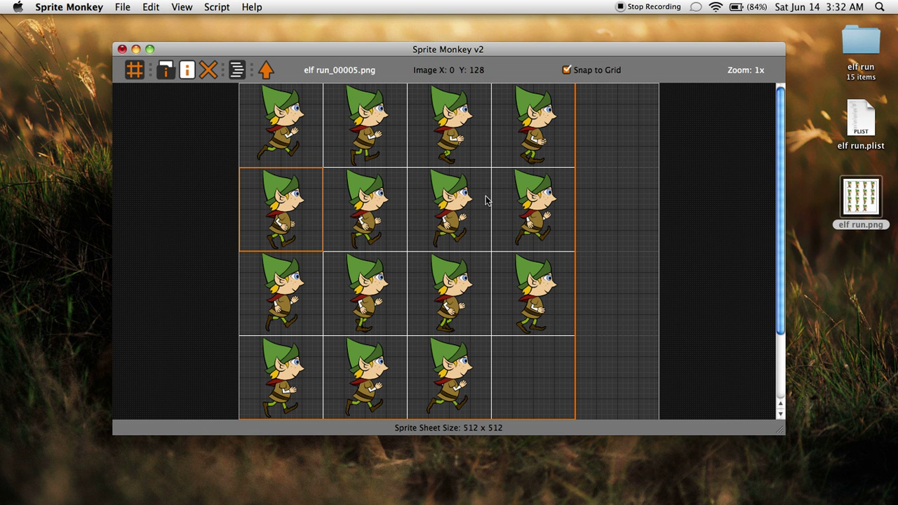
Check the file size of the re-exported elf run.png in its Finder info.
right_click(867, 201)
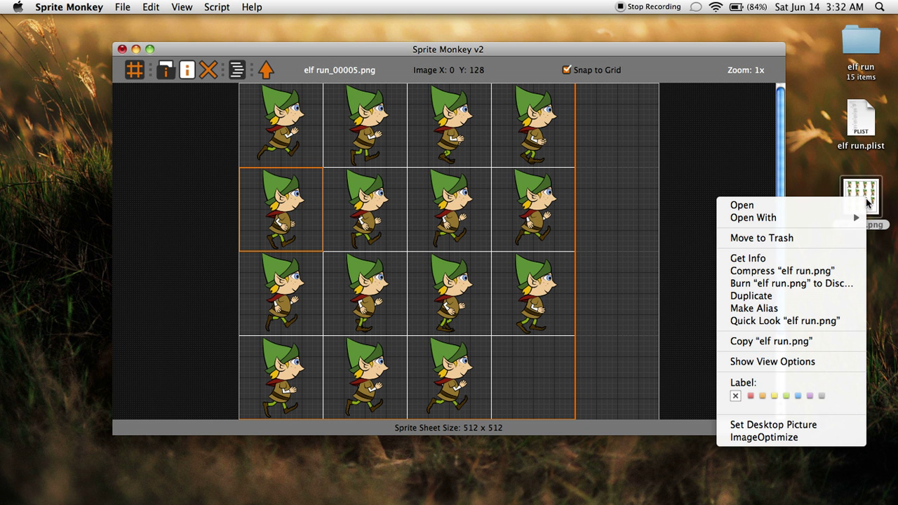
left_click(784, 258)
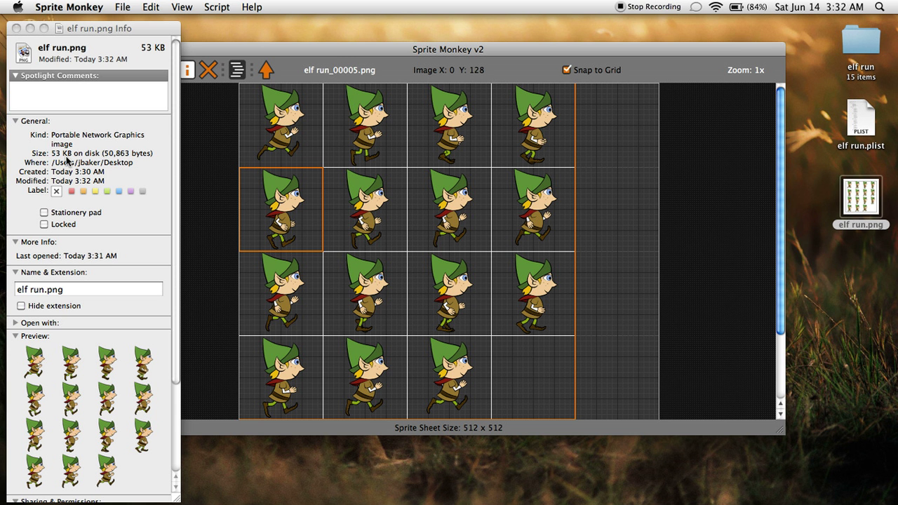
View the re-exported elf run.png in Preview beside its Finder info, close both windows, and quit Preview.
double_click(861, 198)
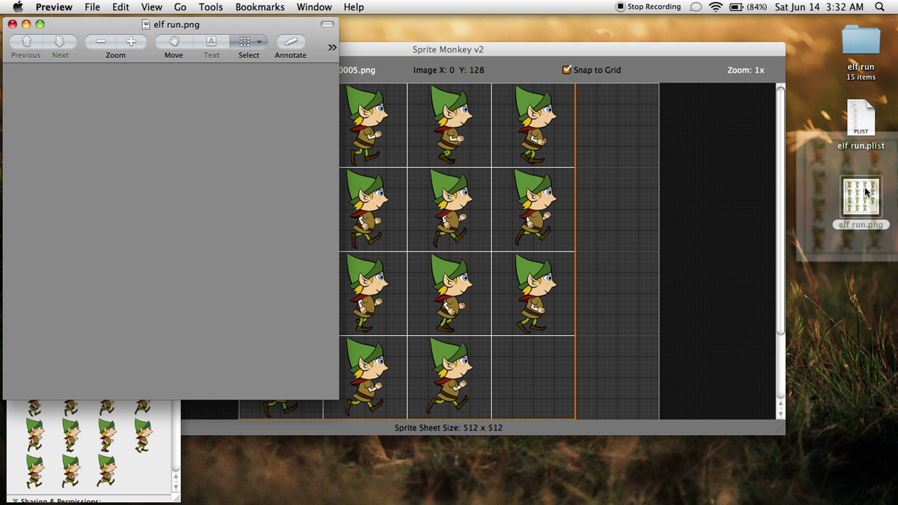
left_click_drag(295, 30, 450, 27)
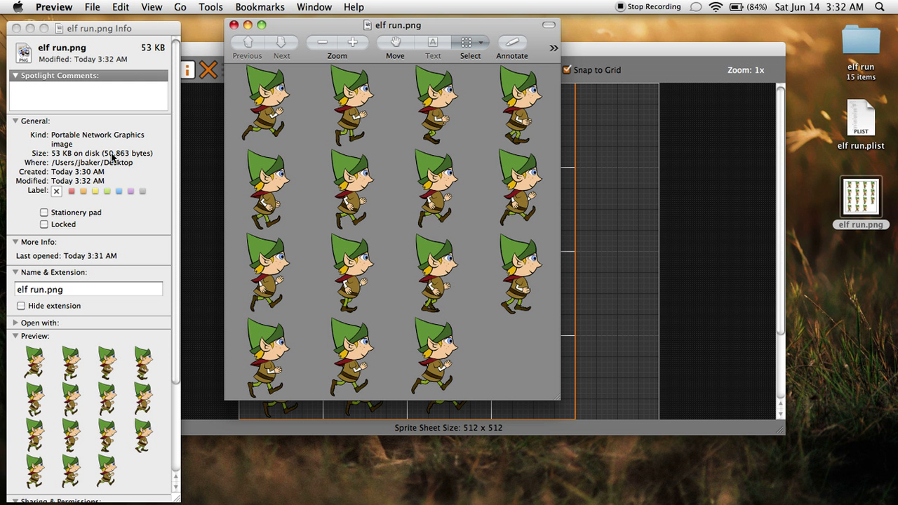
left_click(16, 28)
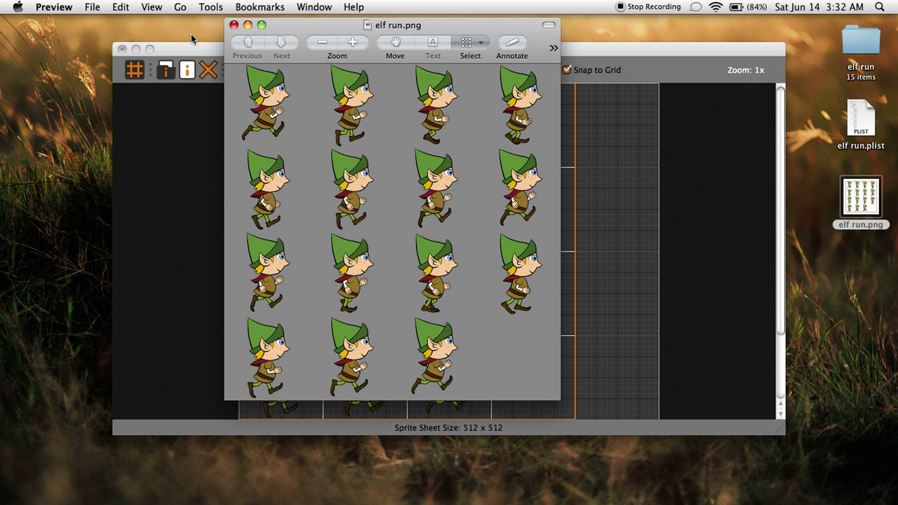
left_click(235, 24)
left_click(54, 7)
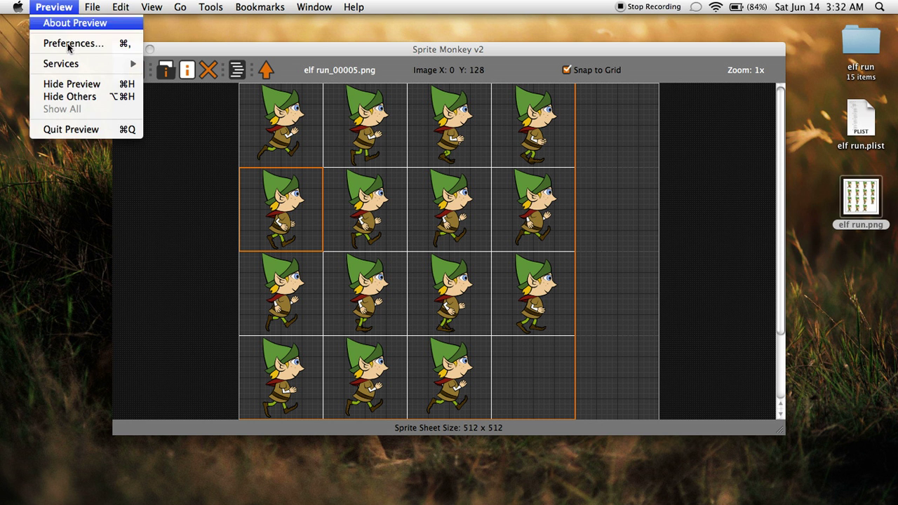
left_click(71, 129)
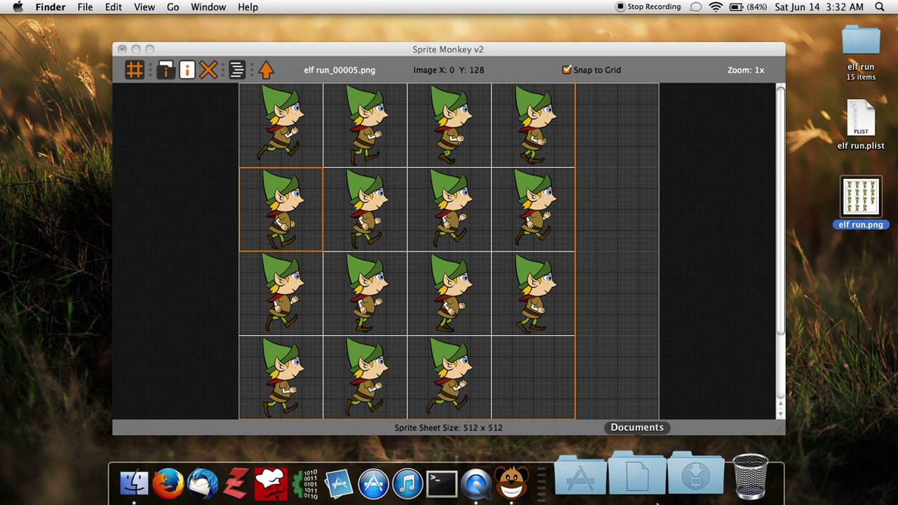
Open TextEdit from the Applications folder and paste the exported clipboard script into the untitled document.
left_click(611, 483)
scroll(618, 186, "down", 5)
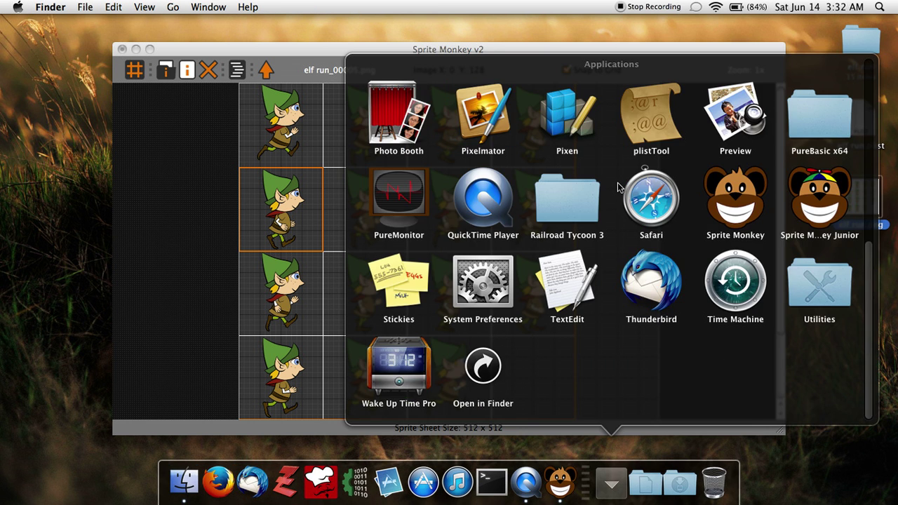
left_click(566, 260)
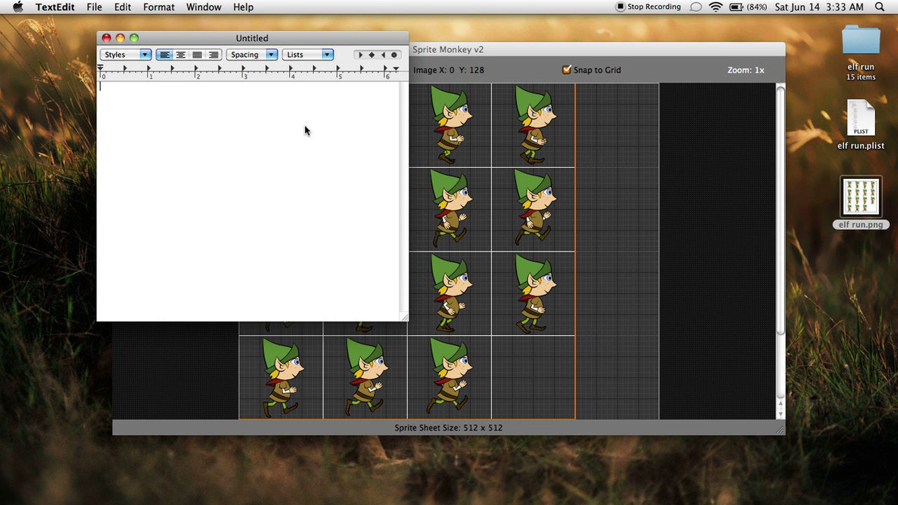
right_click(306, 125)
left_click(351, 157)
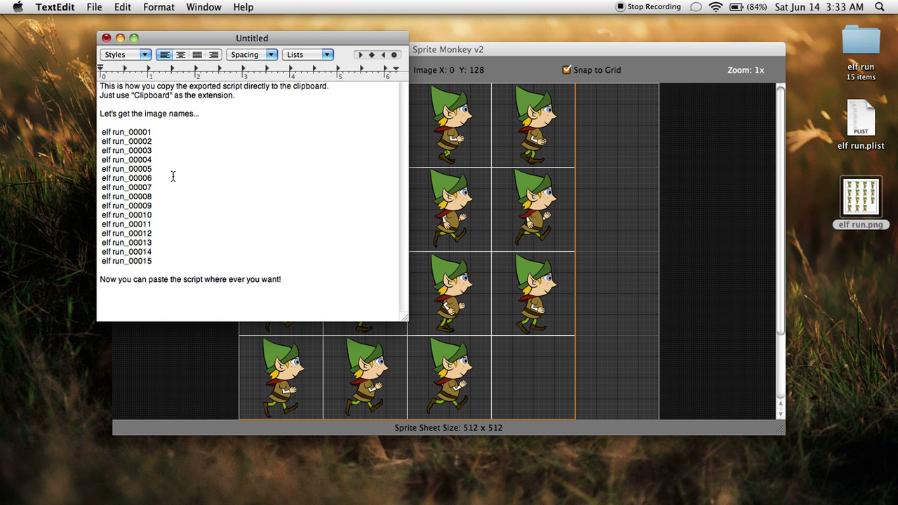
Close the untitled document without saving it and quit TextEdit.
left_click(106, 38)
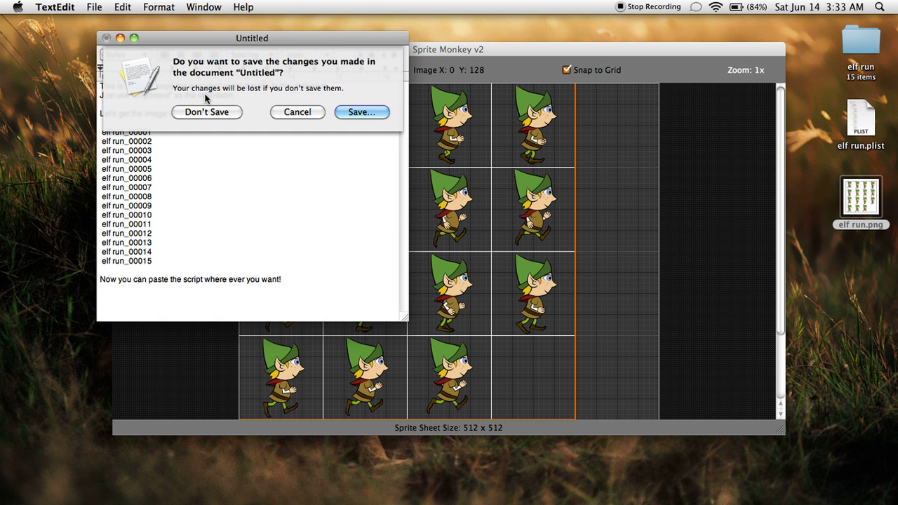
left_click(204, 112)
left_click(56, 7)
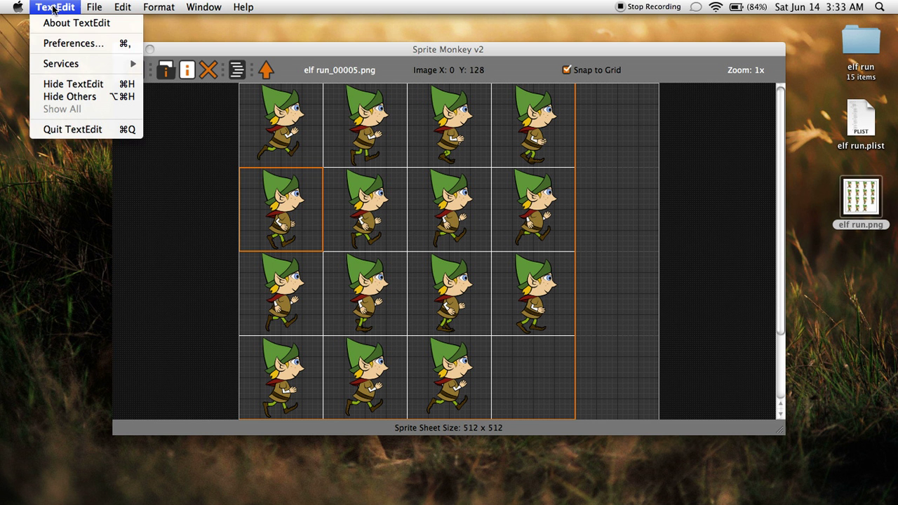
left_click(85, 130)
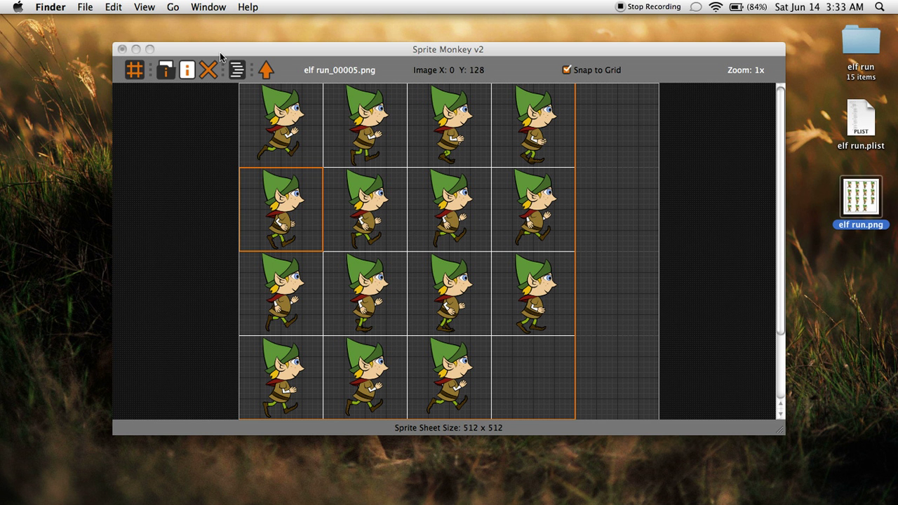
Switch to Sprite Monkey and save the project on the Desktop under the name "elf run".
left_click_drag(221, 63, 202, 54)
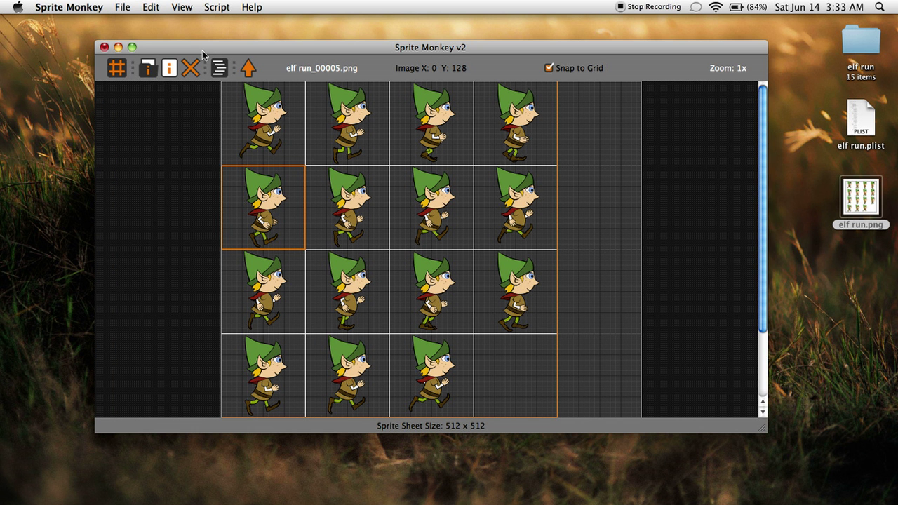
left_click(121, 7)
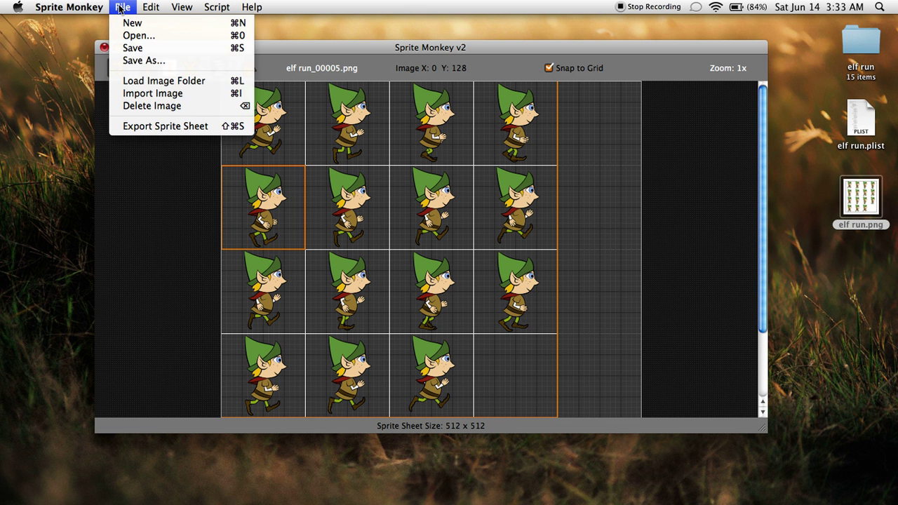
left_click(158, 62)
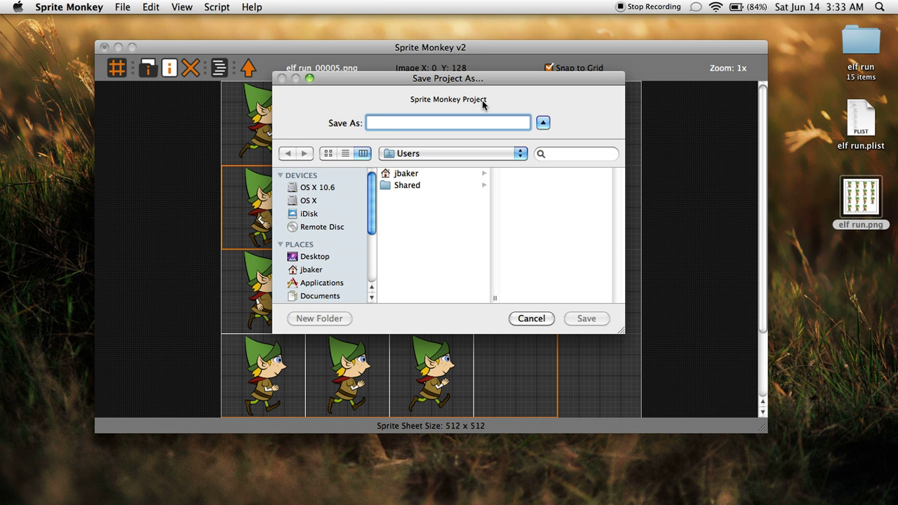
type("elf run")
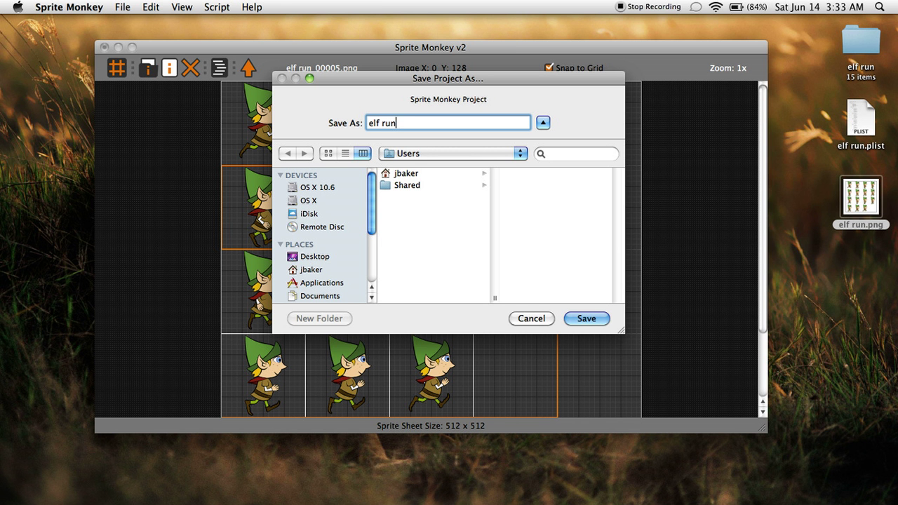
left_click(316, 257)
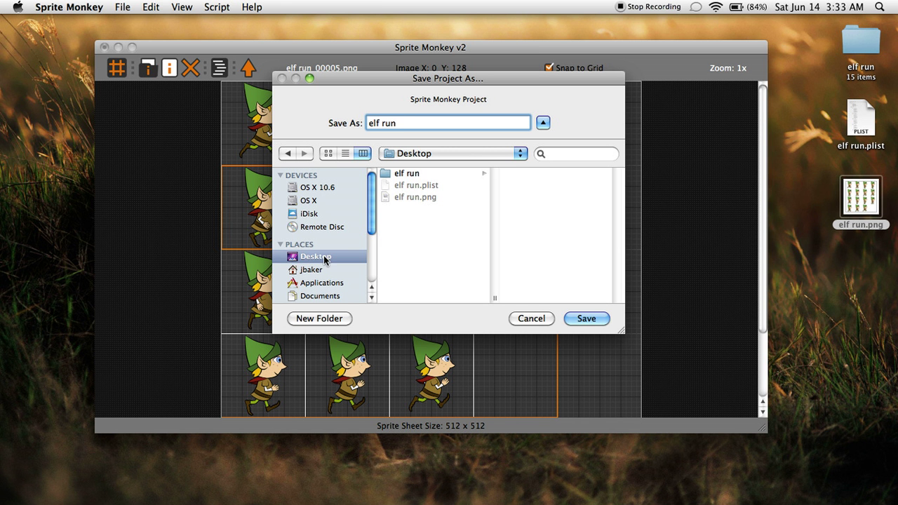
left_click(585, 319)
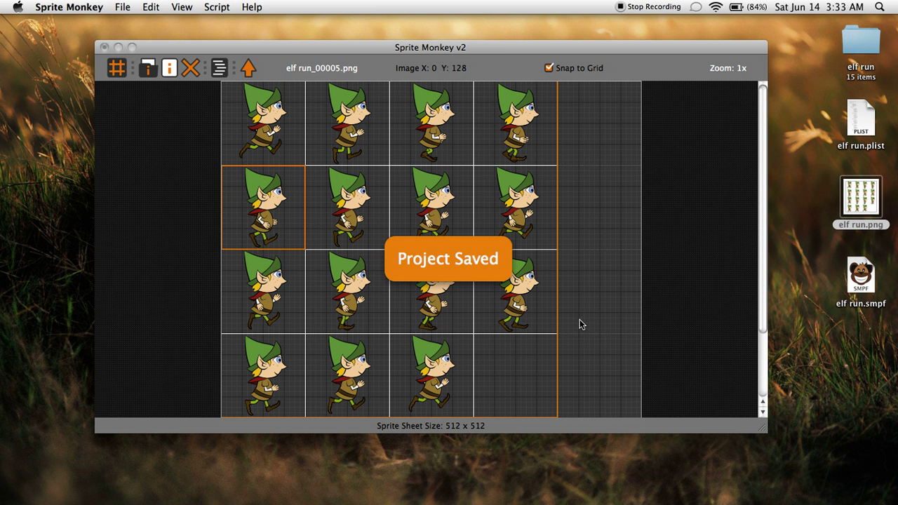
Check the file size of elf run.smpf in its Finder info and close the info window.
right_click(865, 282)
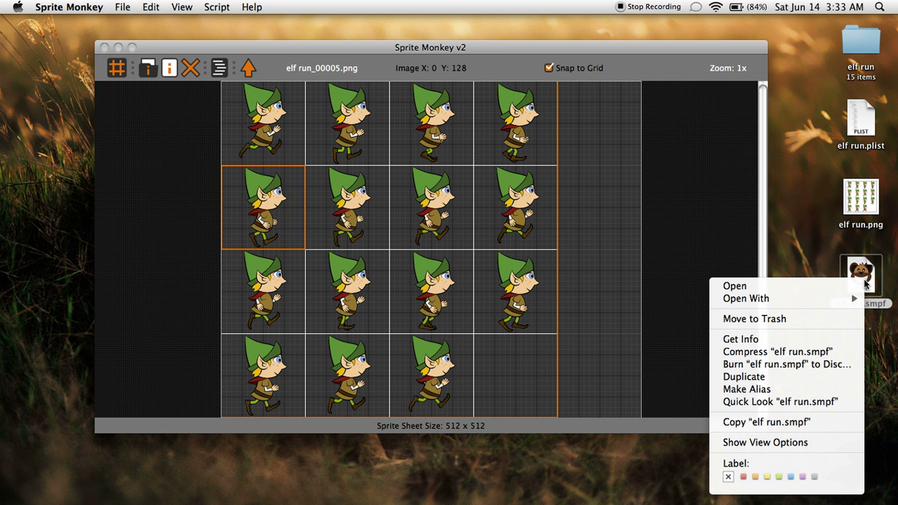
left_click(801, 341)
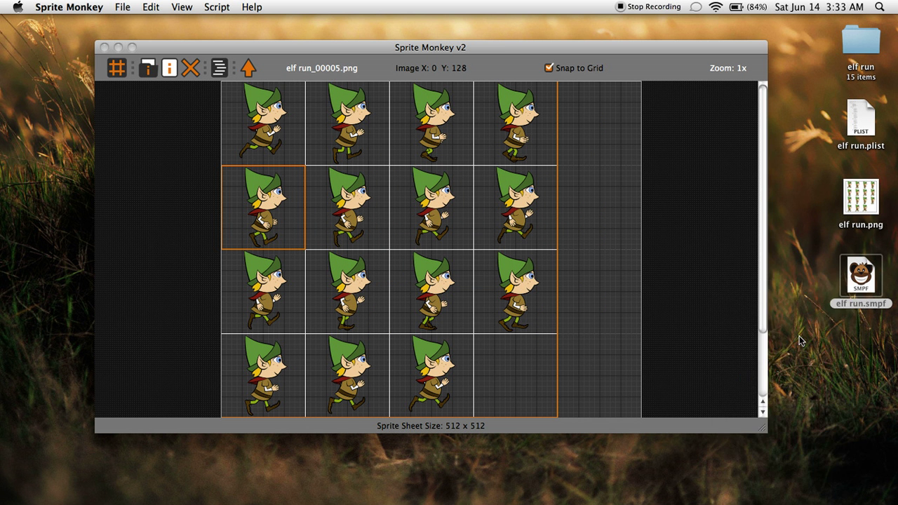
left_click(71, 30)
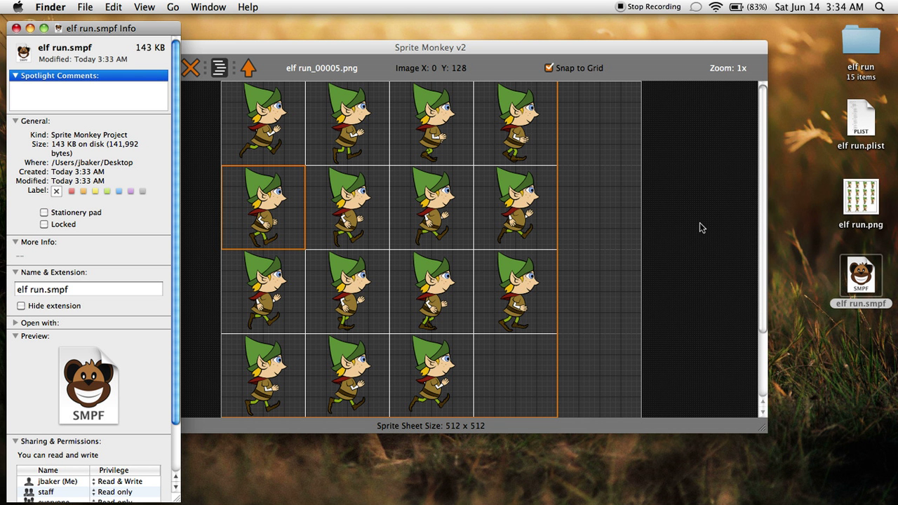
left_click(17, 29)
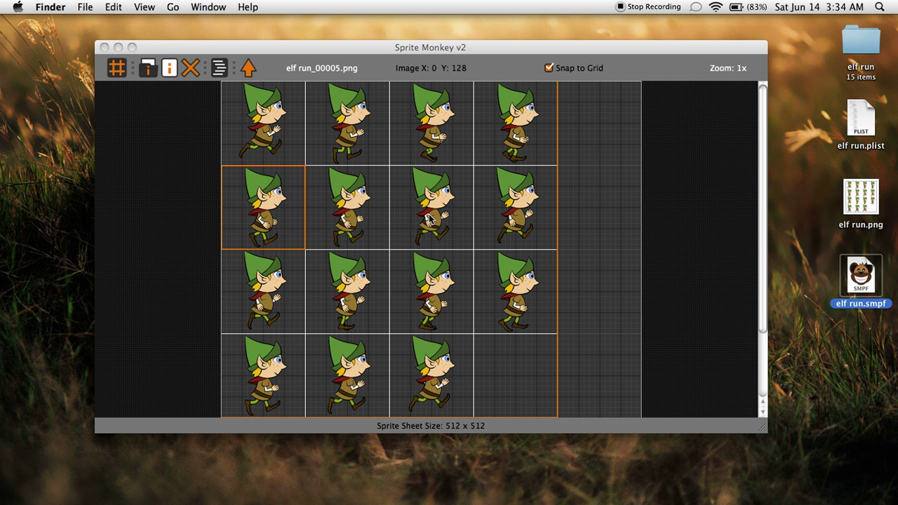
Rotate the second and third elf images in the second row 90 degrees counterclockwise and save the project.
left_click(432, 214)
left_click(338, 208)
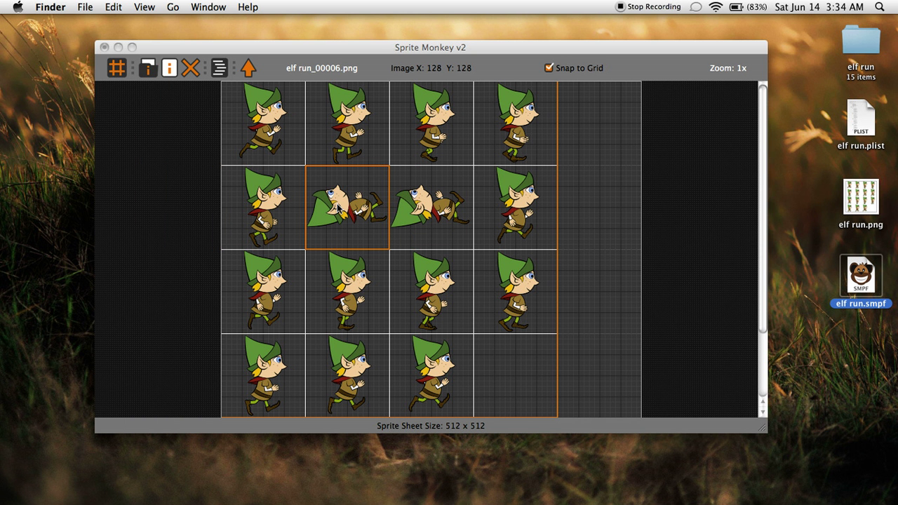
left_click(87, 8)
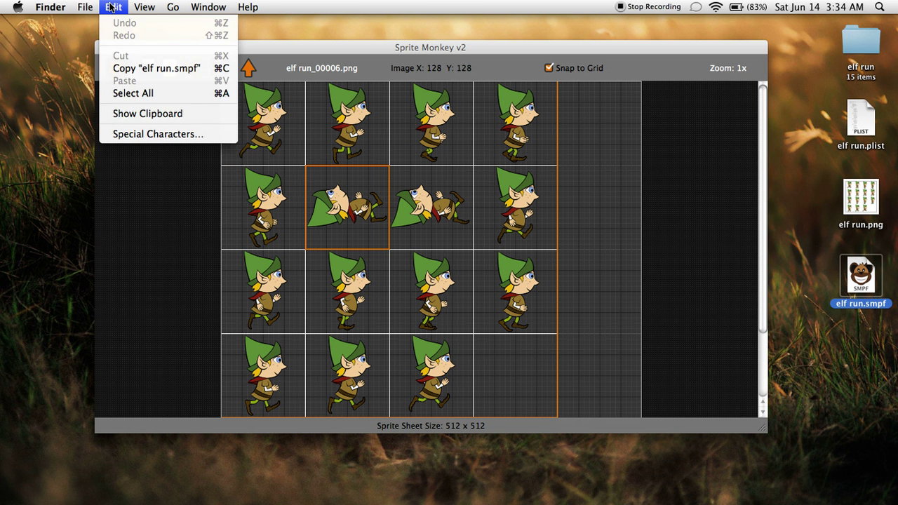
left_click(110, 5)
left_click(199, 50)
left_click(120, 7)
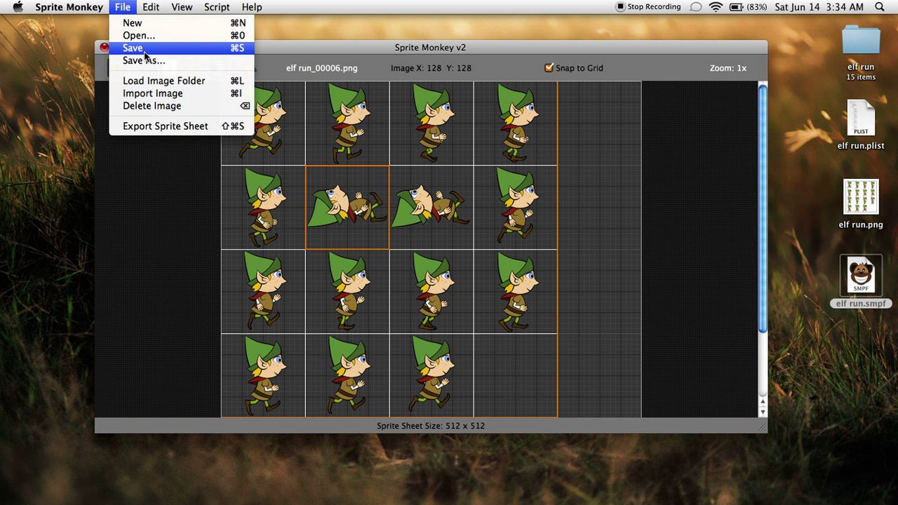
left_click(145, 49)
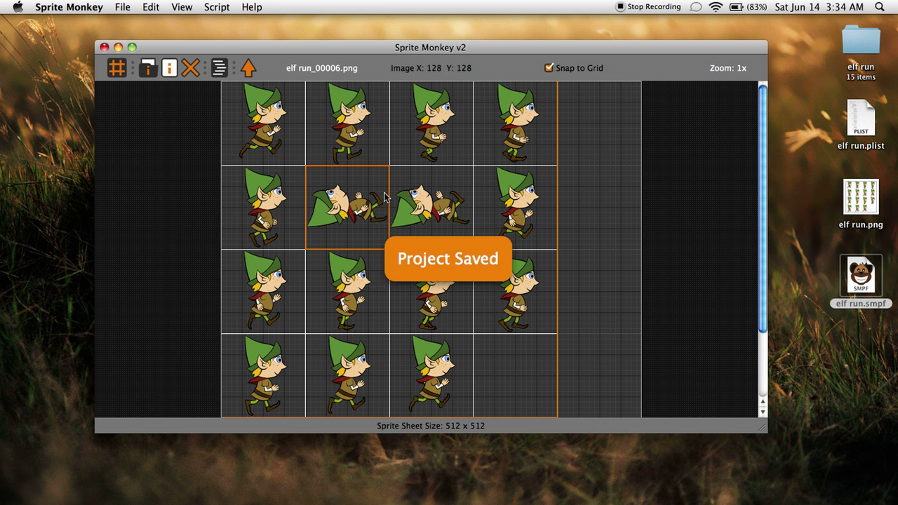
Clear the loaded images from Sprite Monkey and reload the saved elf run.smpf project from the Desktop.
left_click(112, 68)
left_click(544, 194)
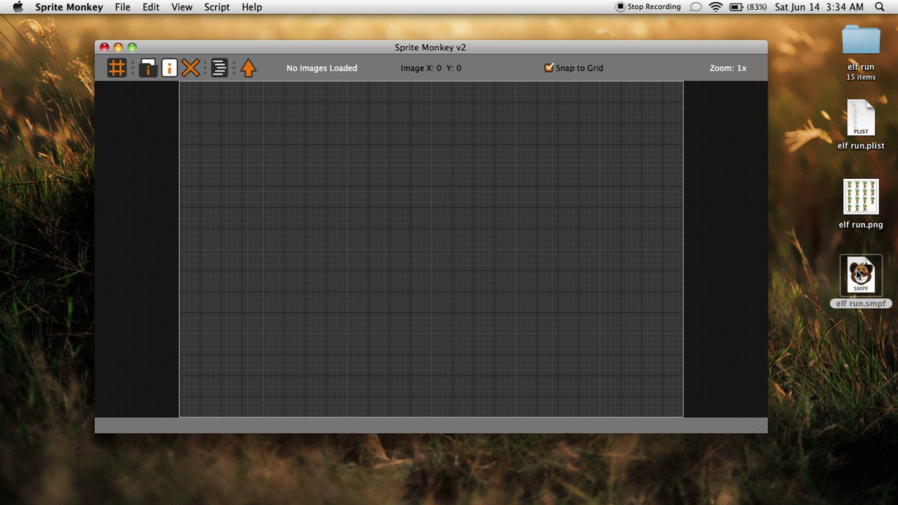
left_click_drag(860, 275, 506, 219)
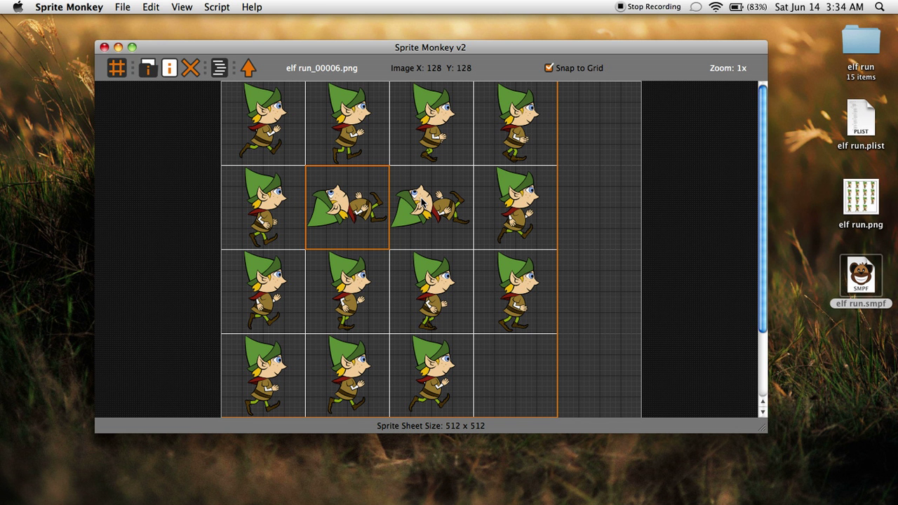
left_click(251, 7)
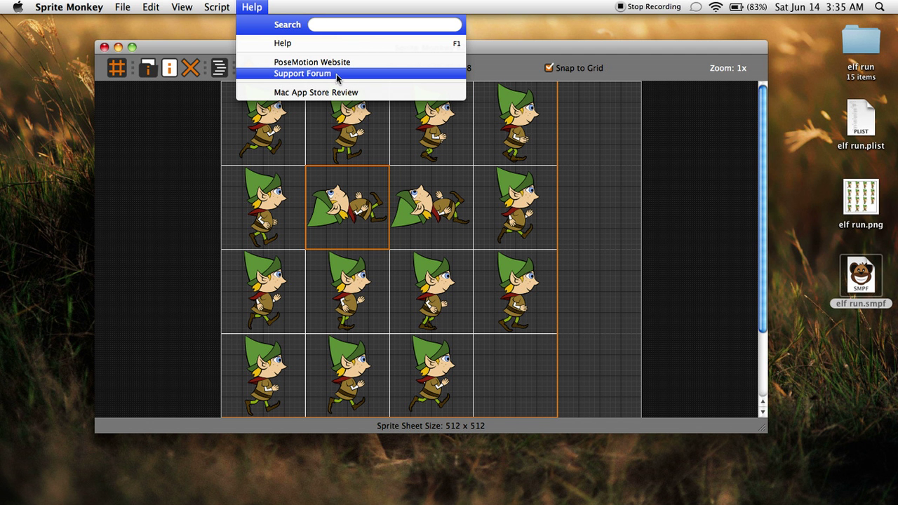
left_click(358, 168)
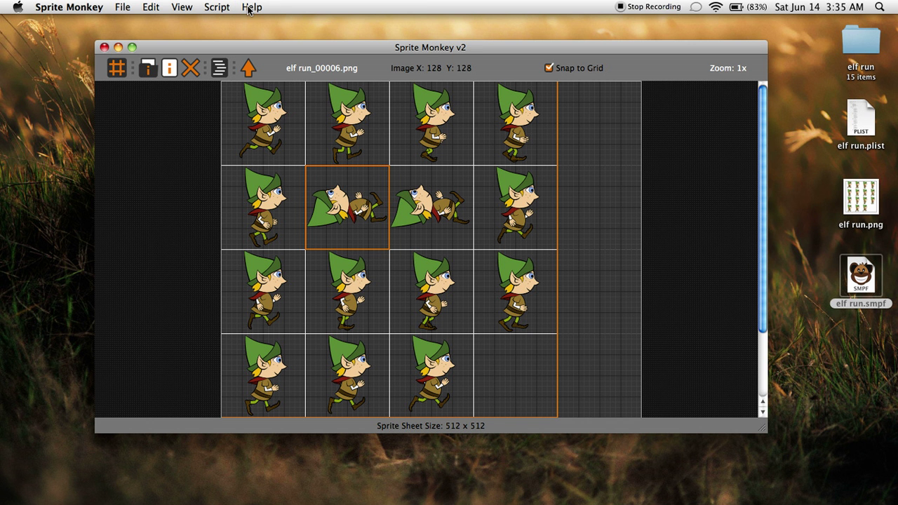